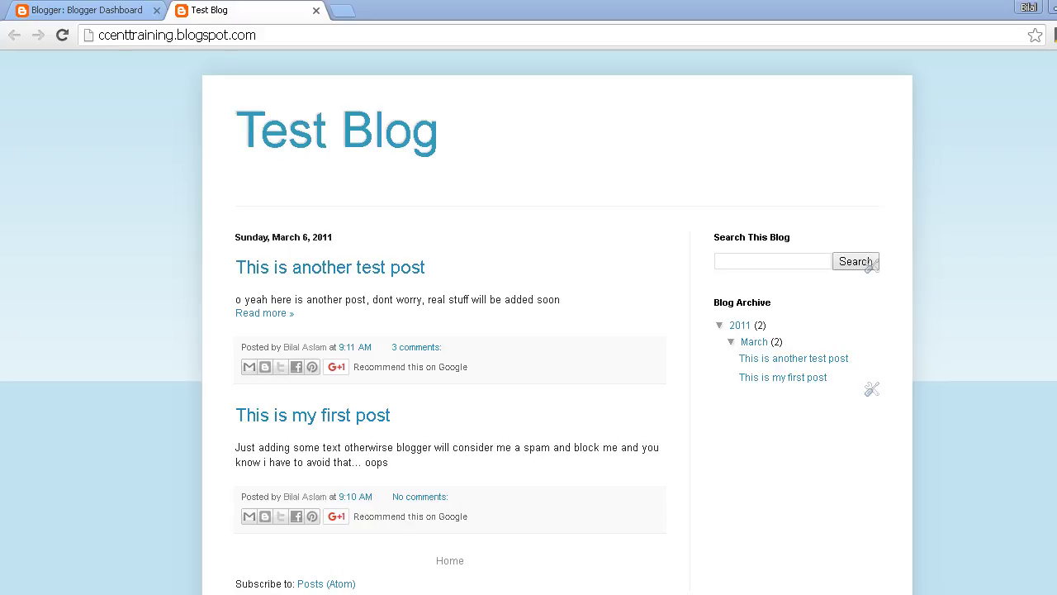
Go from the Test Blog dashboard to its Layout page and scroll down to the footer sections.
{"action": "scroll", "coordinate": [528, 322], "scroll_direction": "down", "scroll_amount": 3}
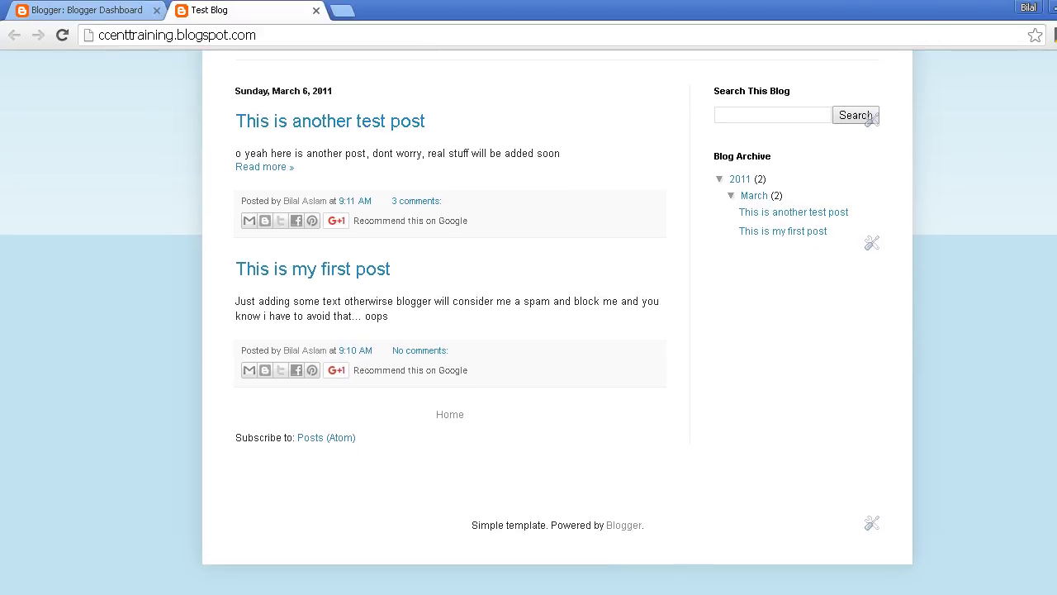
{"action": "scroll", "coordinate": [529, 322], "scroll_direction": "up", "scroll_amount": 3}
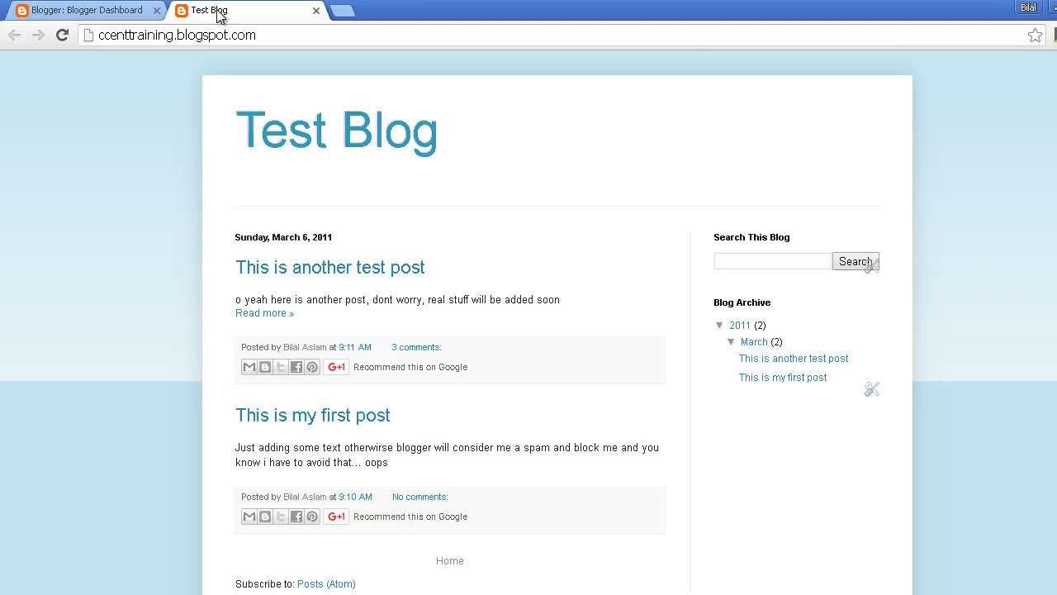
{"action": "left_click", "coordinate": [103, 12]}
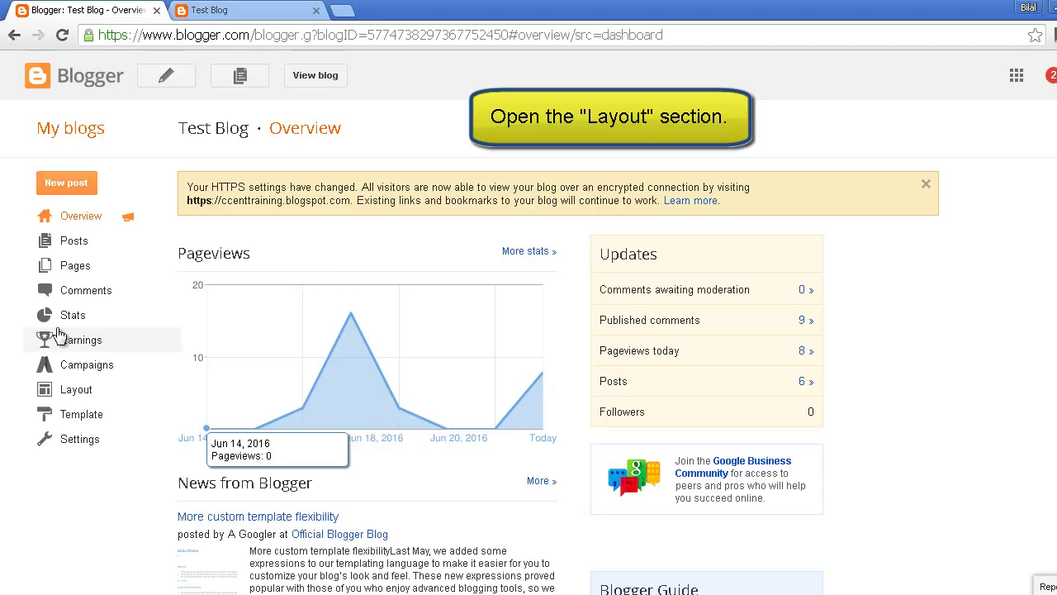
{"action": "left_click", "coordinate": [70, 392]}
{"action": "scroll", "coordinate": [508, 372], "scroll_direction": "down", "scroll_amount": 4}
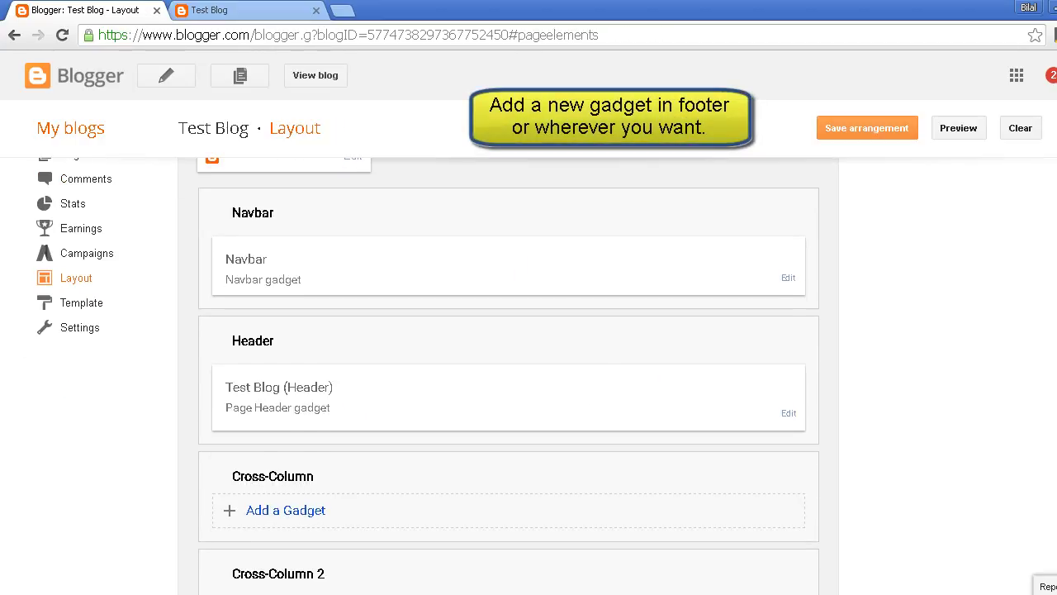
{"action": "scroll", "coordinate": [508, 376], "scroll_direction": "down", "scroll_amount": 6}
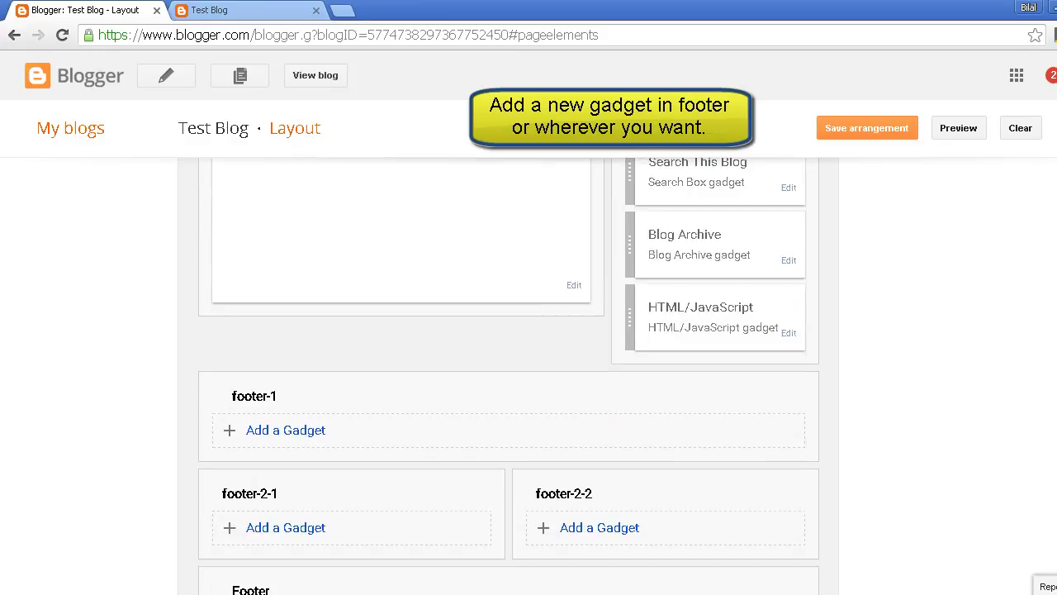
Add a Contact Form gadget to footer-2-2, keeping the default title 'Contact Form'.
{"action": "left_click", "coordinate": [606, 415]}
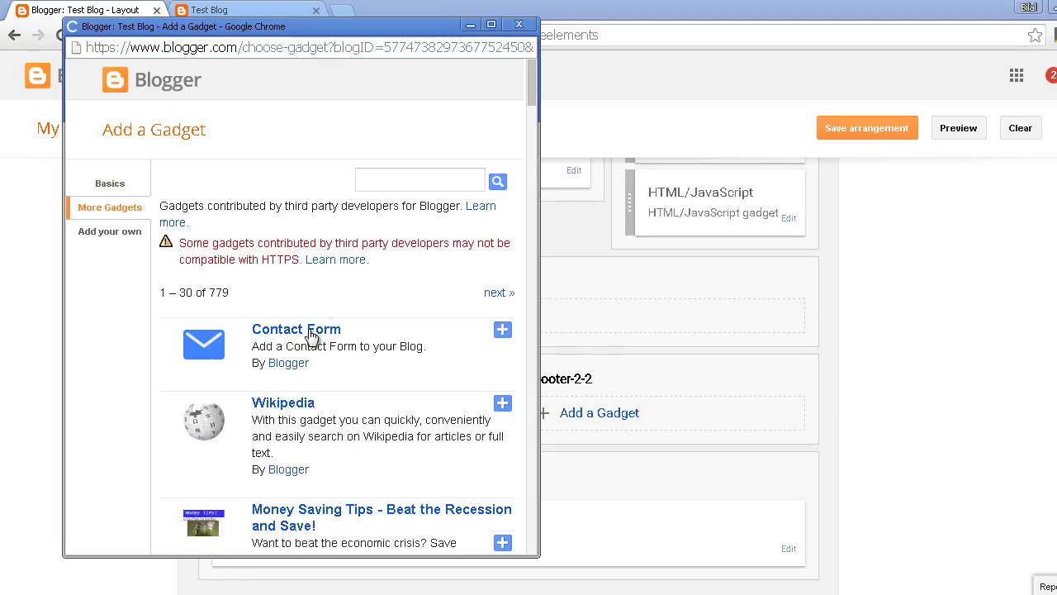
{"action": "left_click", "coordinate": [338, 337]}
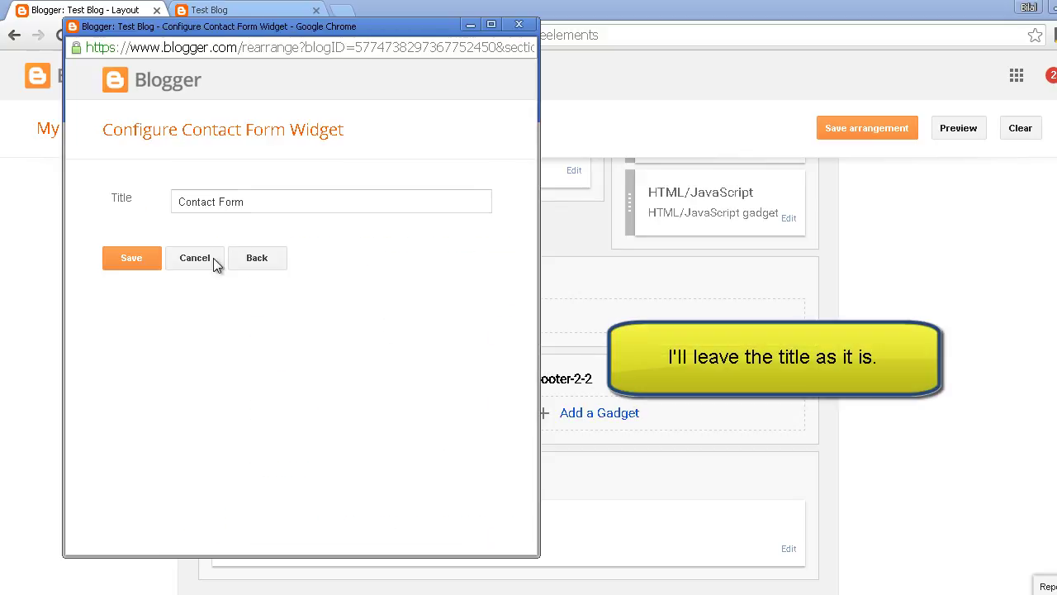
{"action": "left_click", "coordinate": [136, 268]}
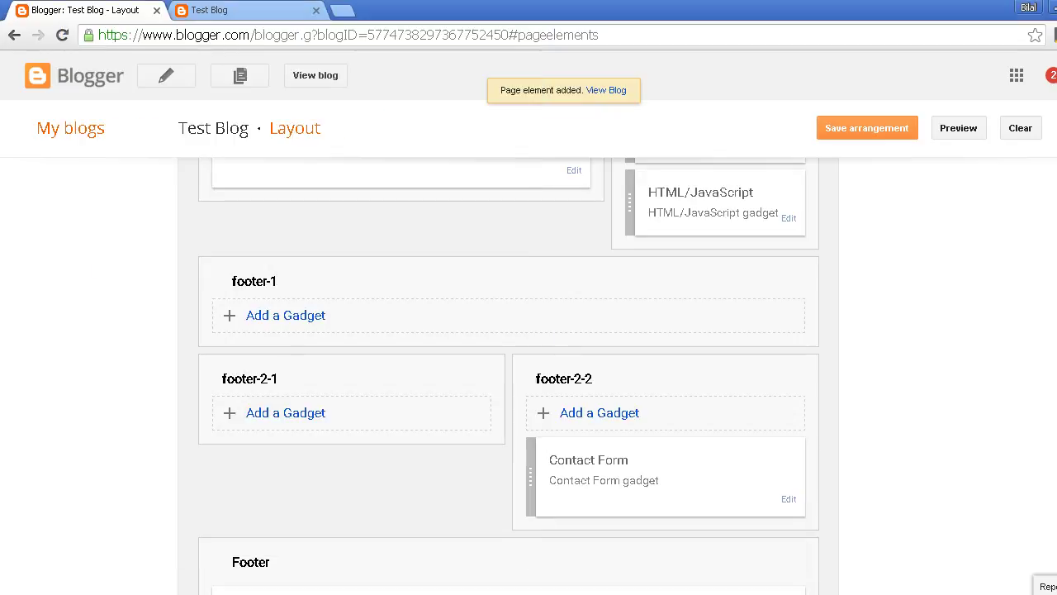
Save the layout arrangement and reload the live Test Blog.
{"action": "scroll", "coordinate": [742, 485], "scroll_direction": "down", "scroll_amount": 1}
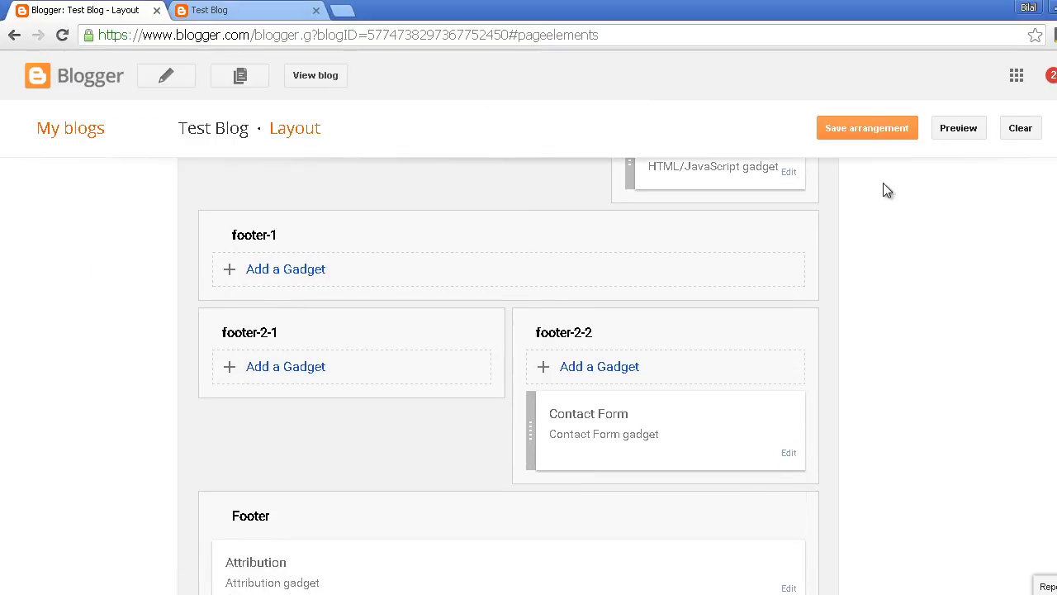
{"action": "left_click", "coordinate": [874, 128]}
{"action": "left_click", "coordinate": [275, 7]}
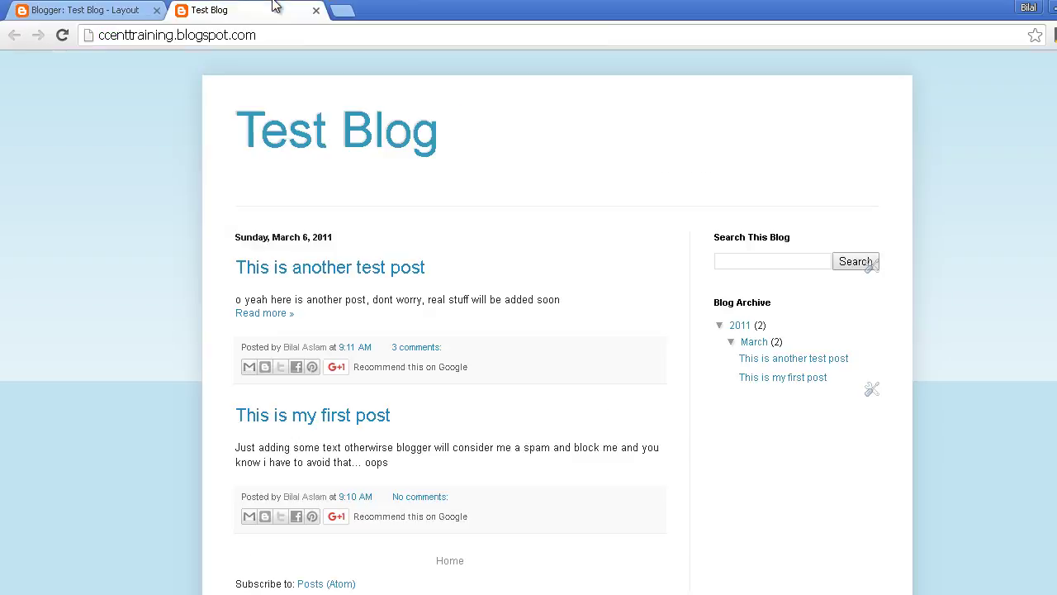
{"action": "left_click", "coordinate": [62, 35]}
Try the new Contact Form's Name, Email and Message fields, then return to the Layout page.
{"action": "scroll", "coordinate": [955, 322], "scroll_direction": "down", "scroll_amount": 5}
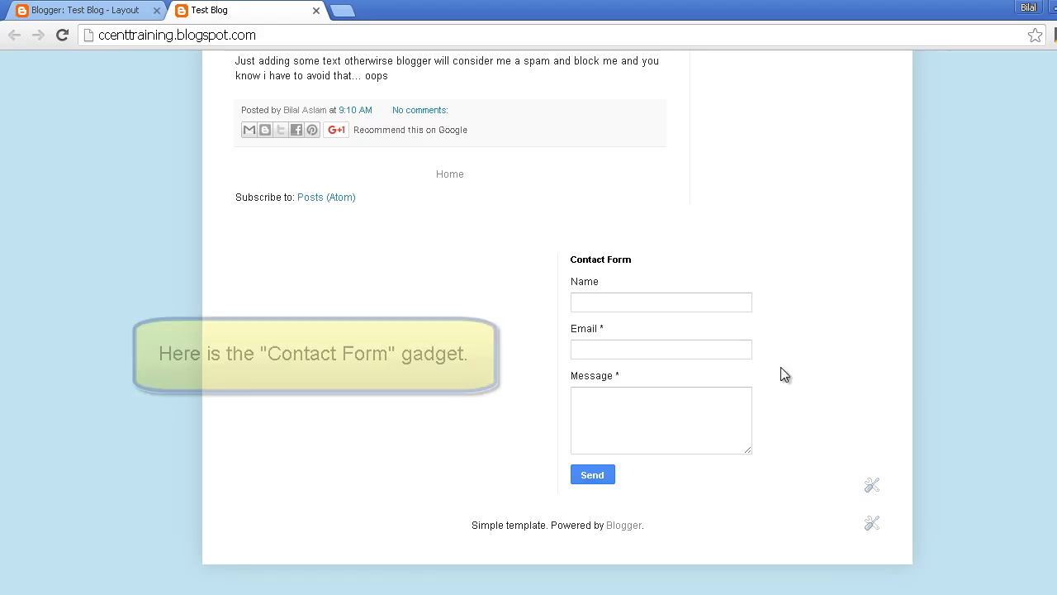
{"action": "left_click", "coordinate": [689, 306]}
{"action": "left_click", "coordinate": [686, 351]}
{"action": "left_click", "coordinate": [687, 395]}
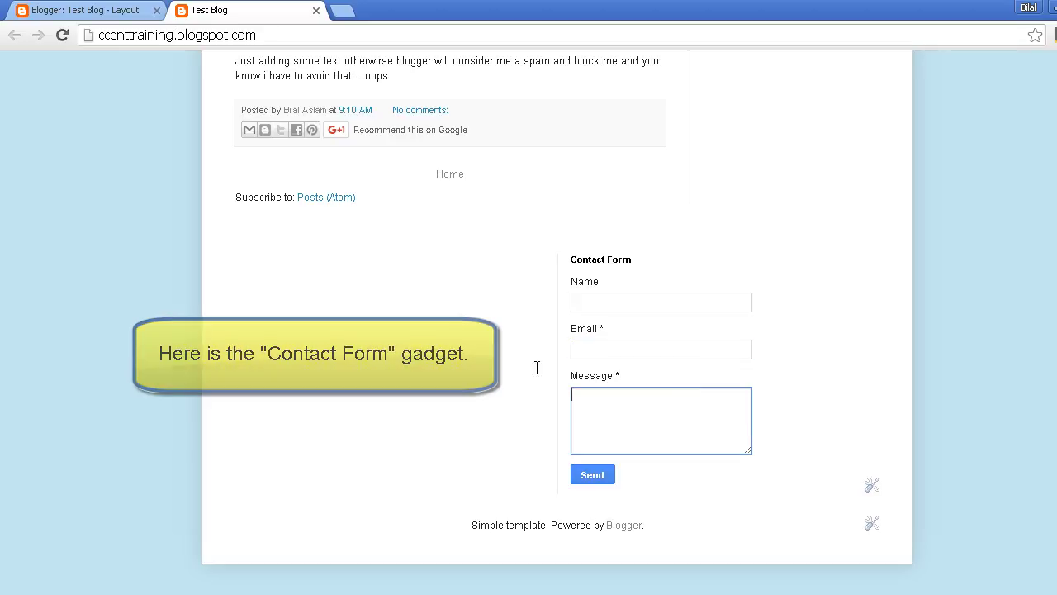
{"action": "left_click", "coordinate": [347, 283]}
{"action": "scroll", "coordinate": [224, 349], "scroll_direction": "up", "scroll_amount": 5}
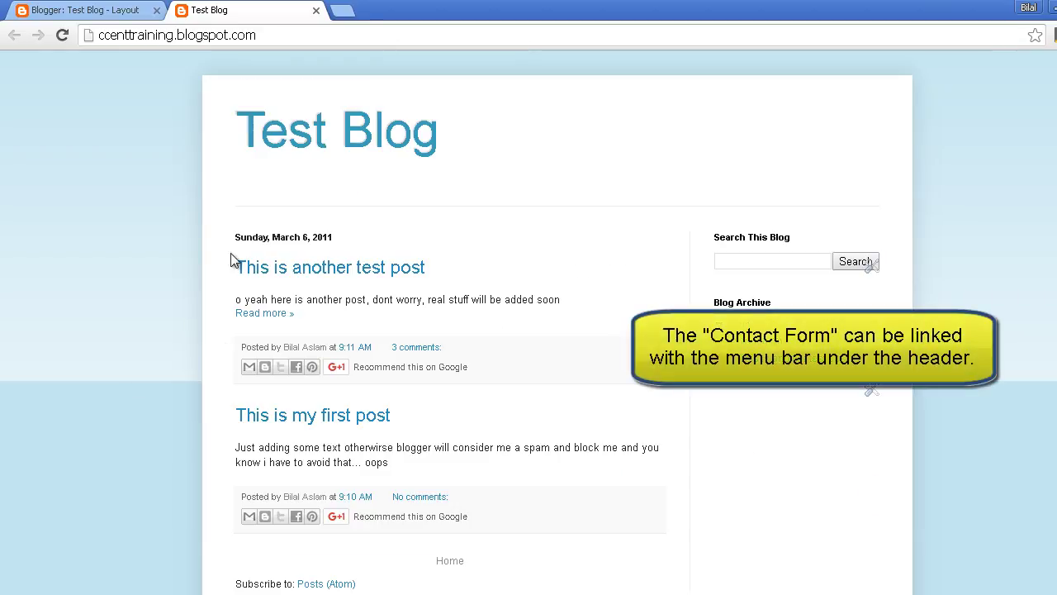
{"action": "left_click", "coordinate": [82, 9]}
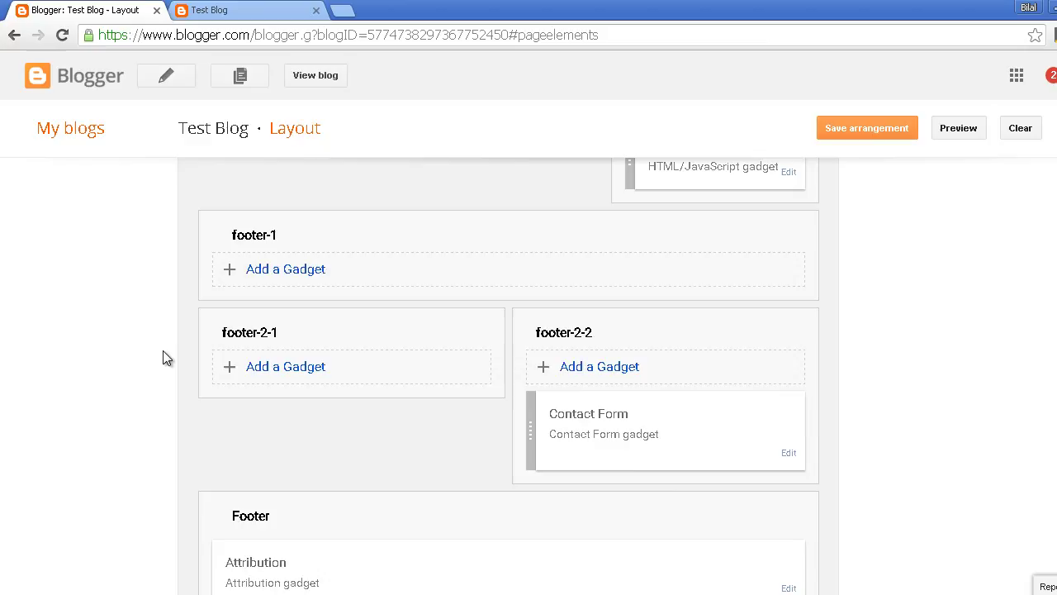
Add a Pages gadget to the Cross-Column area that shows the Home and About pages.
{"action": "scroll", "coordinate": [163, 357], "scroll_direction": "up", "scroll_amount": 5}
{"action": "scroll", "coordinate": [162, 357], "scroll_direction": "up", "scroll_amount": 5}
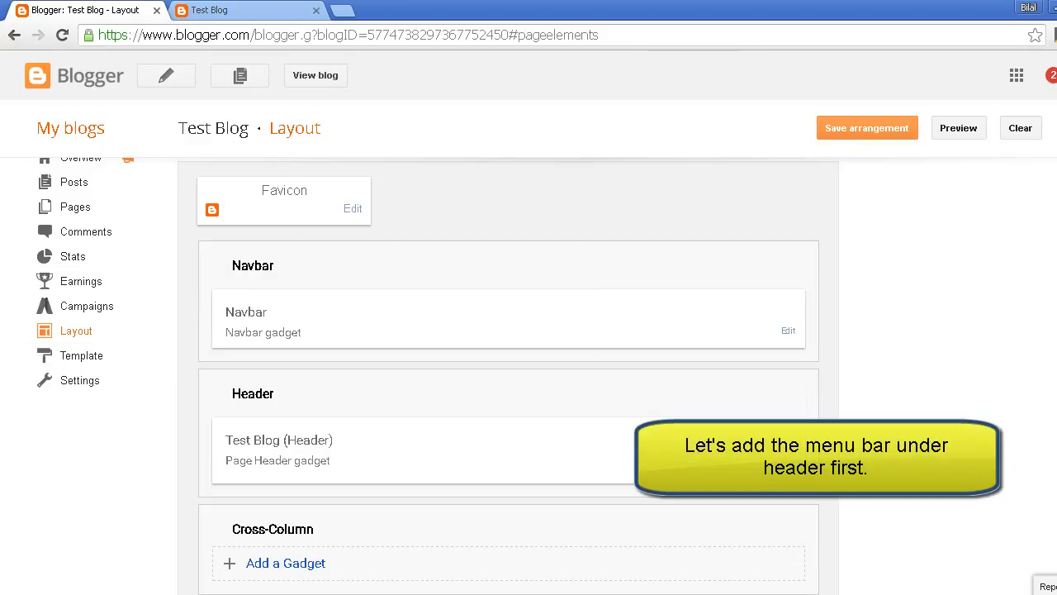
{"action": "scroll", "coordinate": [508, 375], "scroll_direction": "down", "scroll_amount": 3}
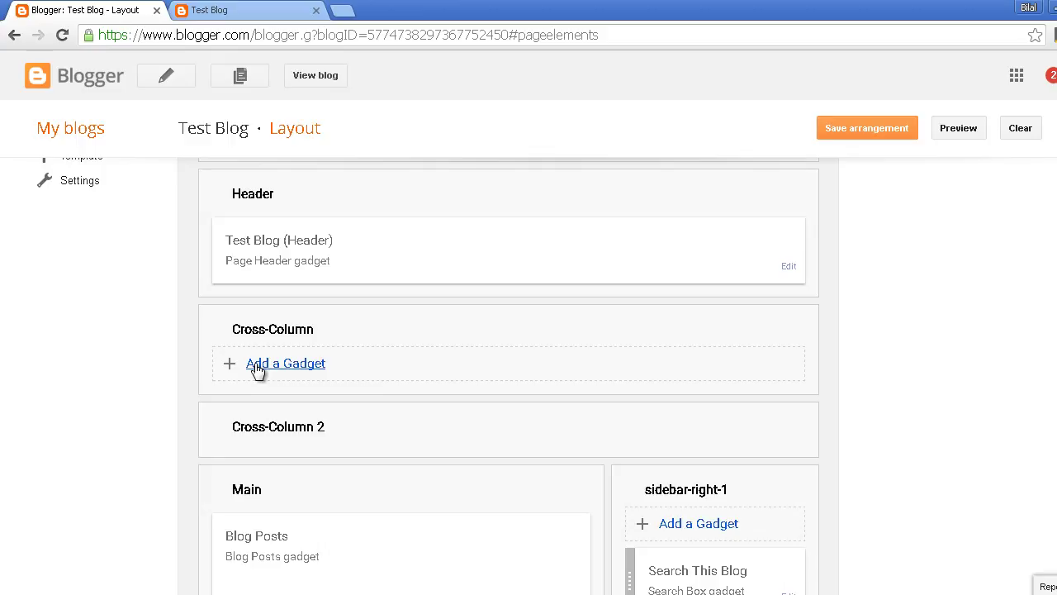
{"action": "left_click", "coordinate": [259, 371]}
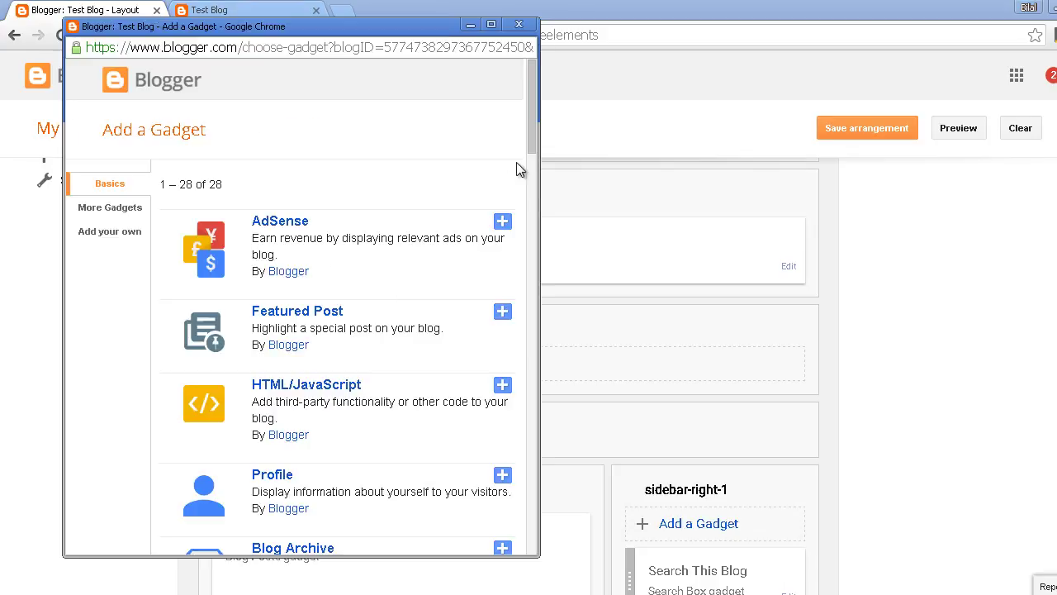
{"action": "left_click_drag", "start_coordinate": [529, 137], "coordinate": [533, 281]}
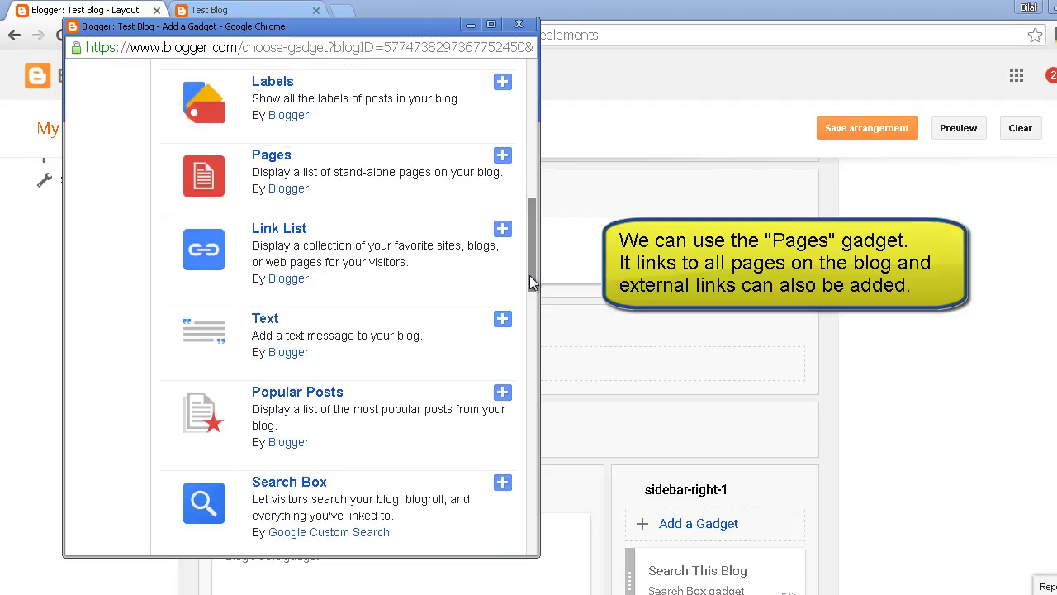
{"action": "left_click", "coordinate": [215, 190]}
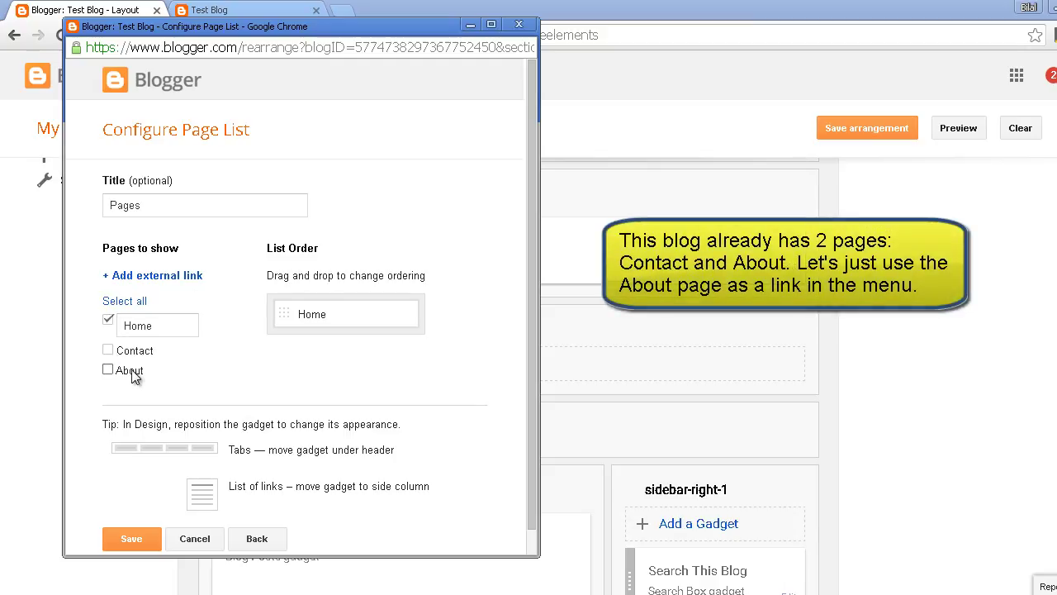
{"action": "left_click", "coordinate": [115, 370]}
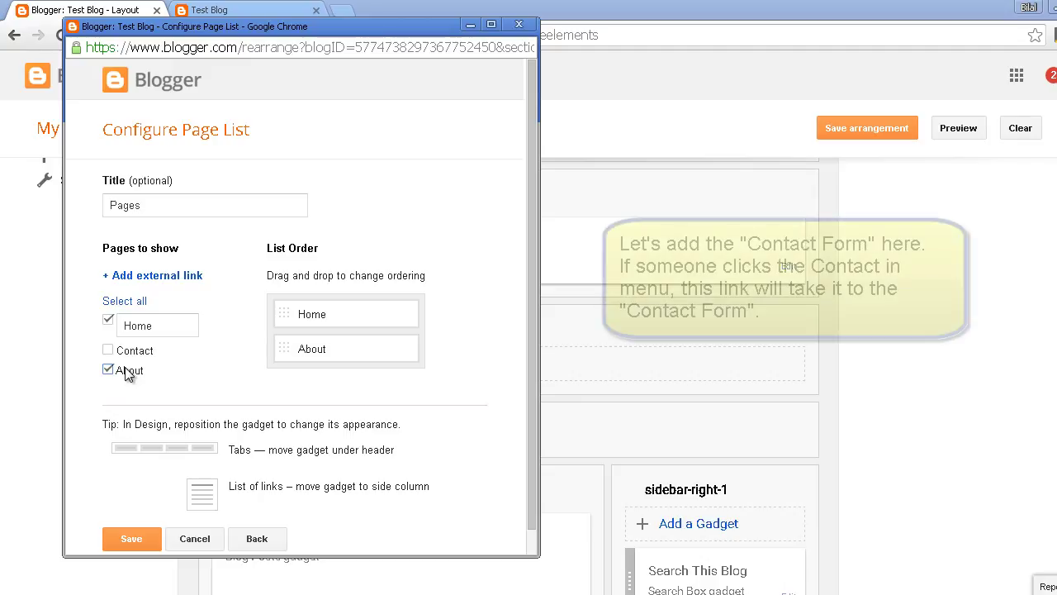
Add an external link titled 'Contact' pointing to #contactform to the page list.
{"action": "left_click", "coordinate": [183, 275]}
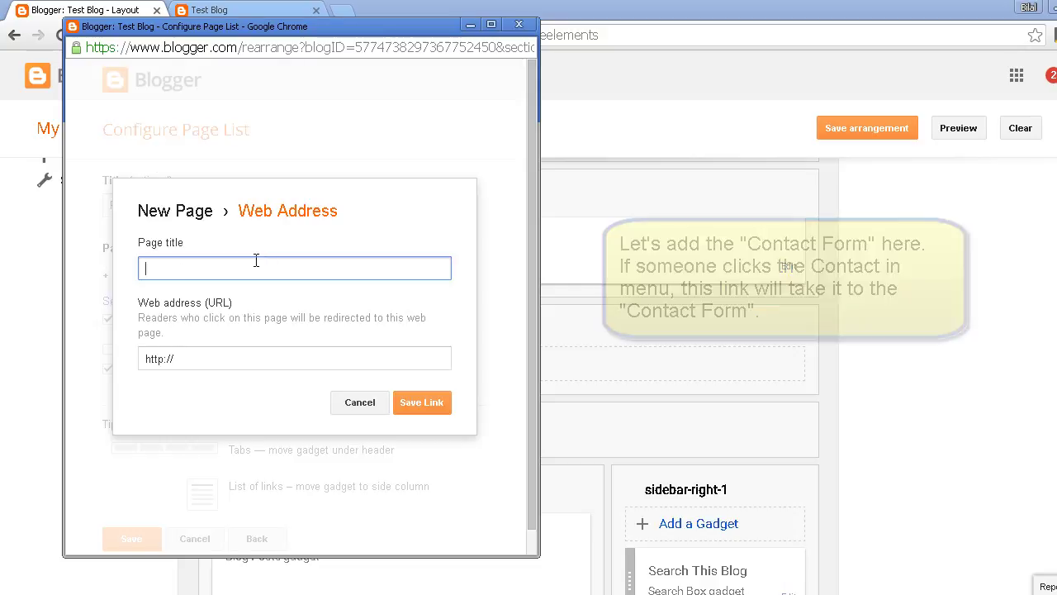
{"action": "type", "text": "Contact"}
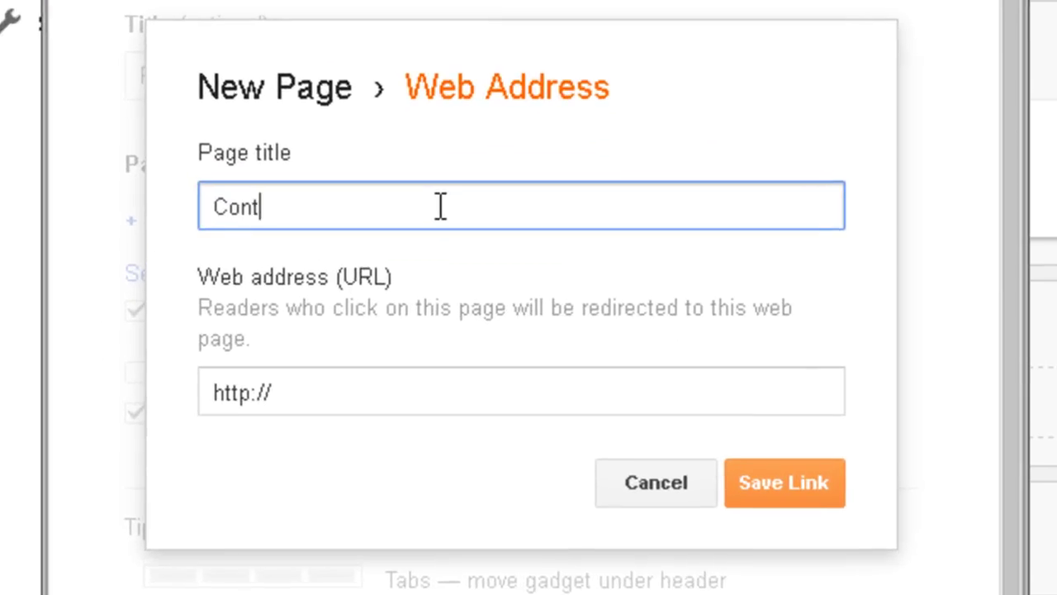
{"action": "left_click", "coordinate": [325, 386]}
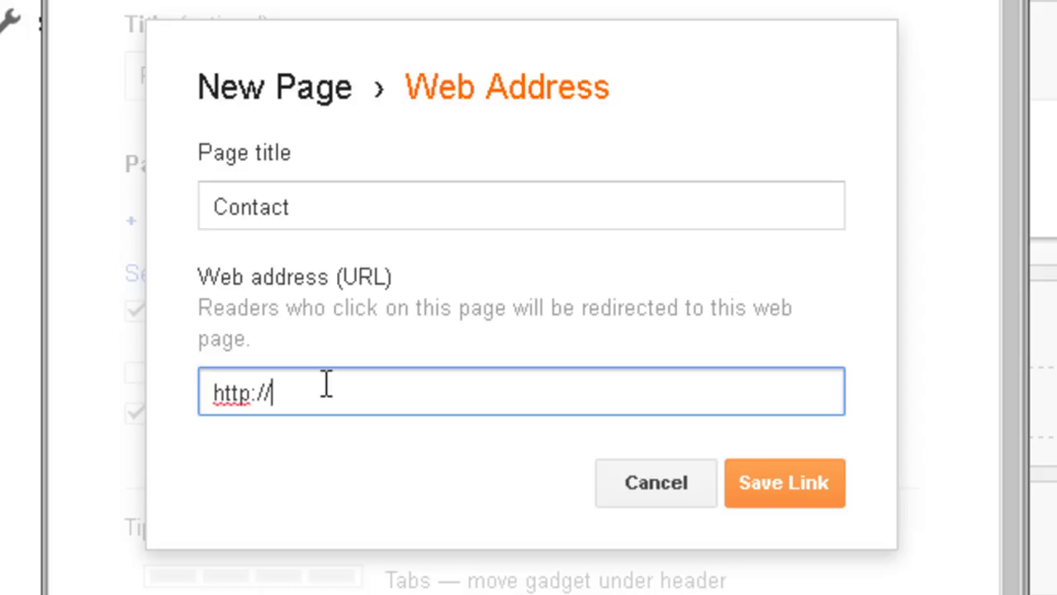
{"action": "key", "text": "ctrl+a"}
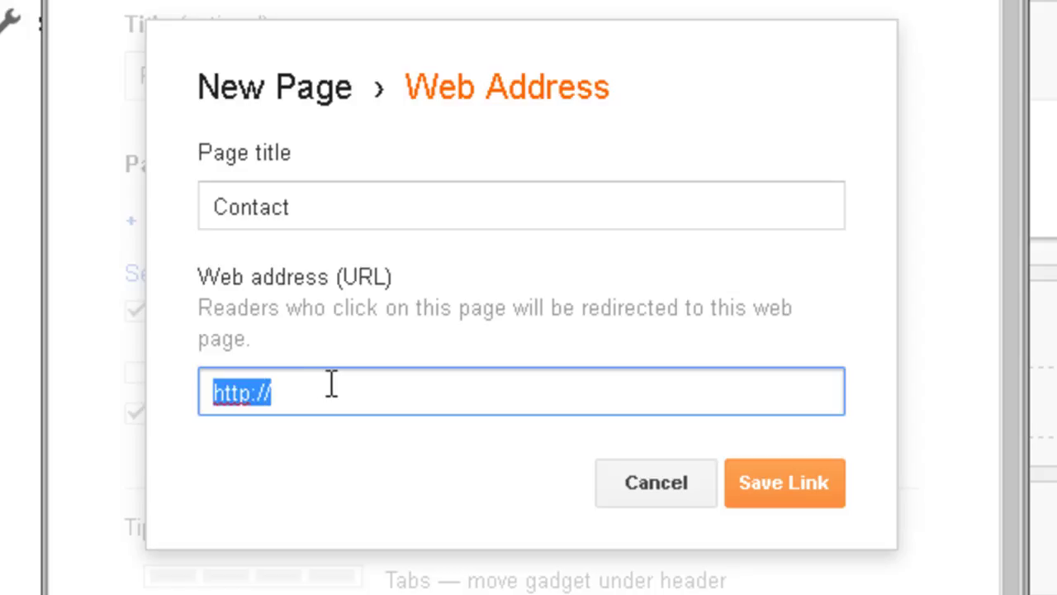
{"action": "type", "text": "cont"}
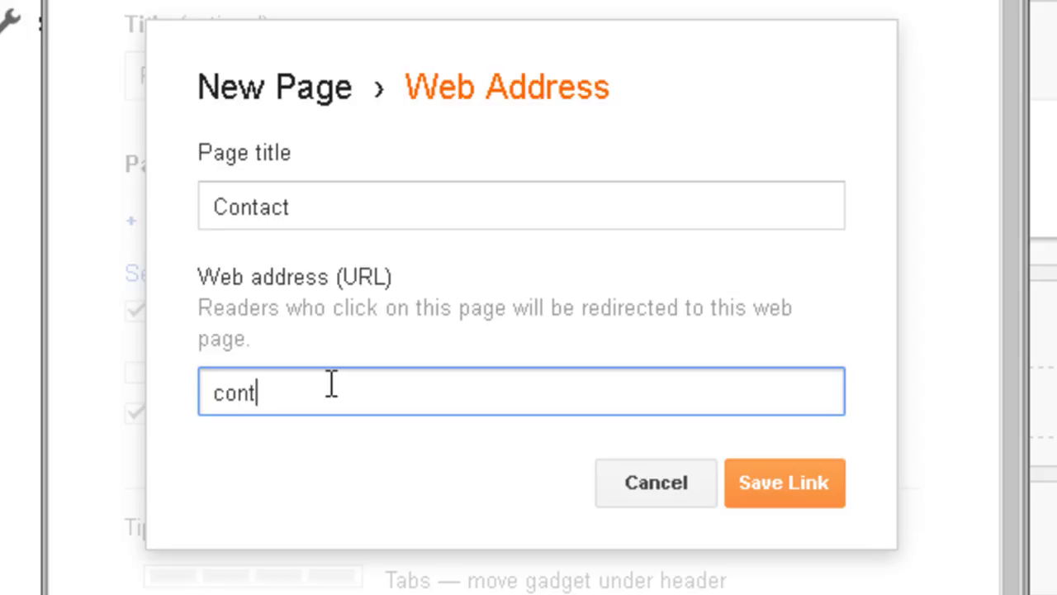
{"action": "type", "text": "actform"}
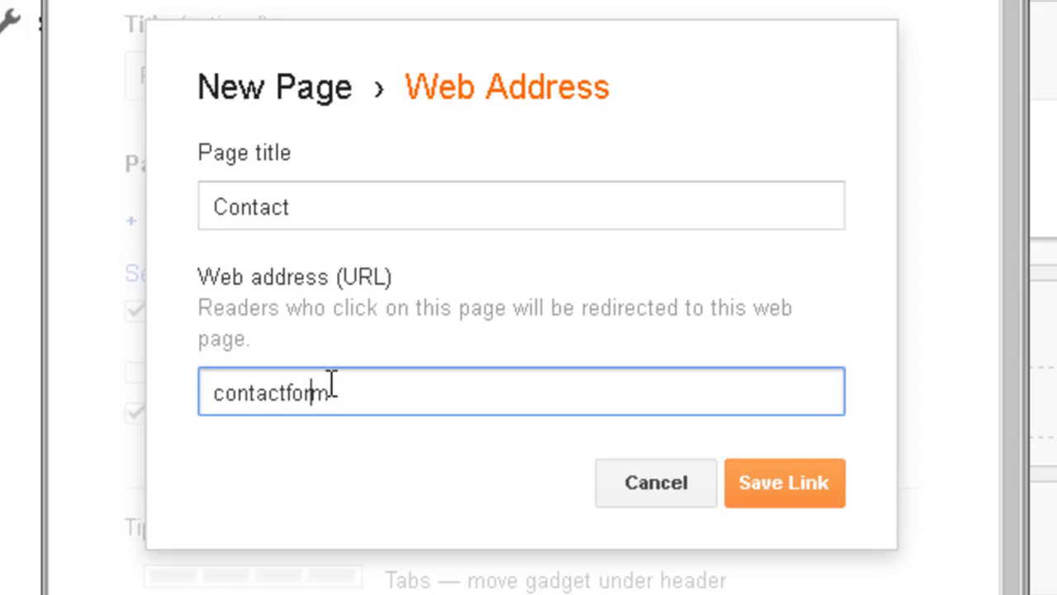
{"action": "type", "text": "#"}
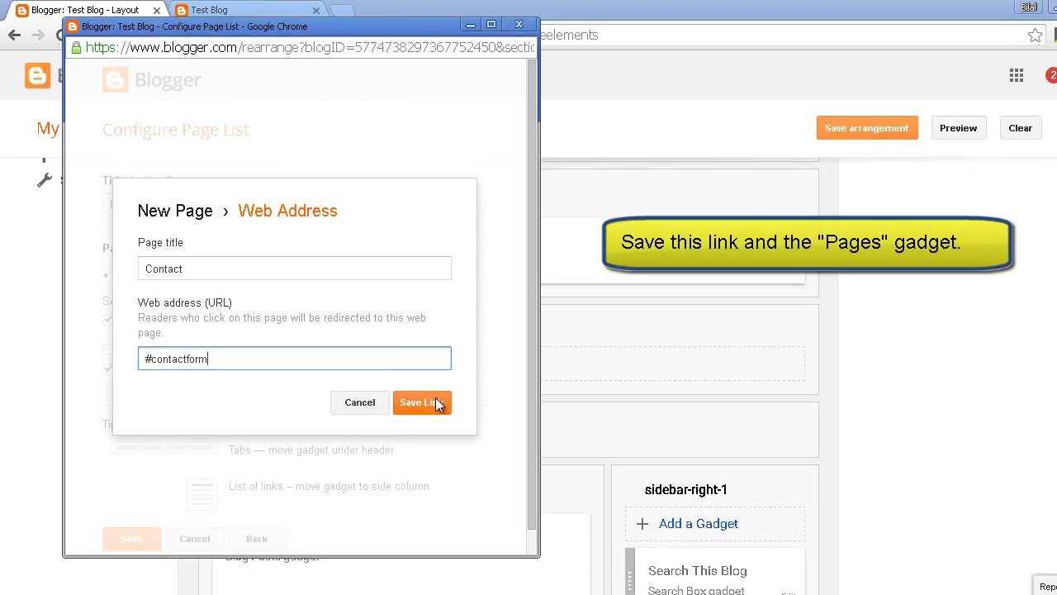
{"action": "left_click", "coordinate": [436, 402]}
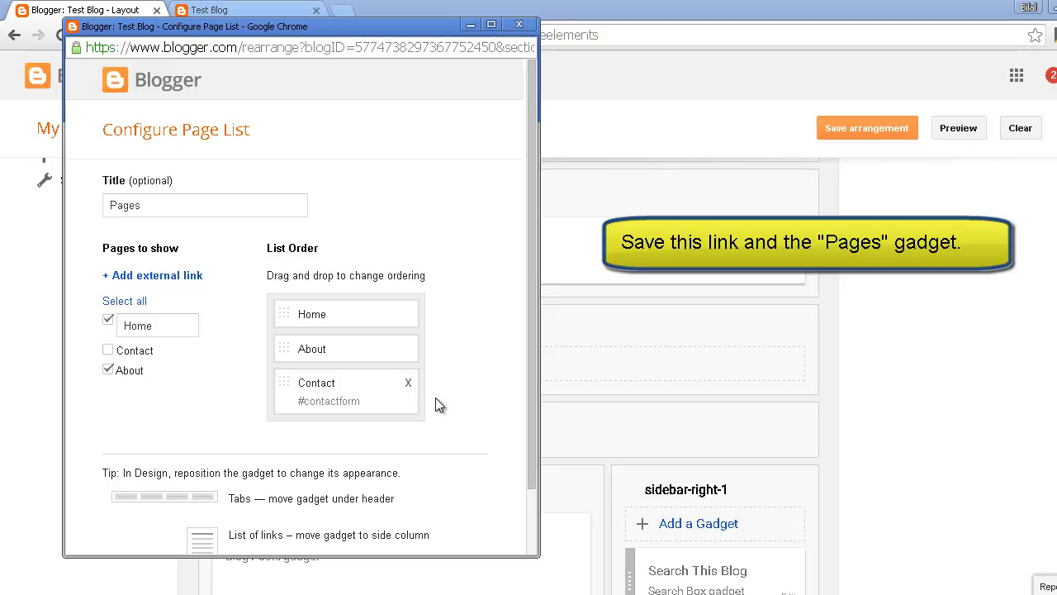
Save the Pages gadget settings and save the updated layout arrangement.
{"action": "left_click_drag", "start_coordinate": [531, 356], "coordinate": [531, 432]}
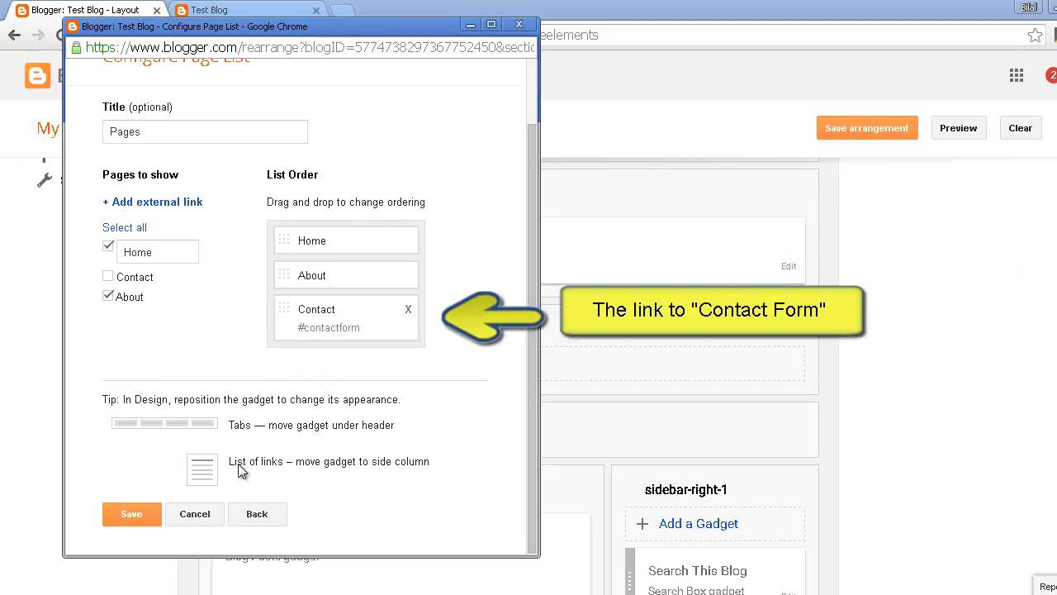
{"action": "left_click", "coordinate": [144, 513]}
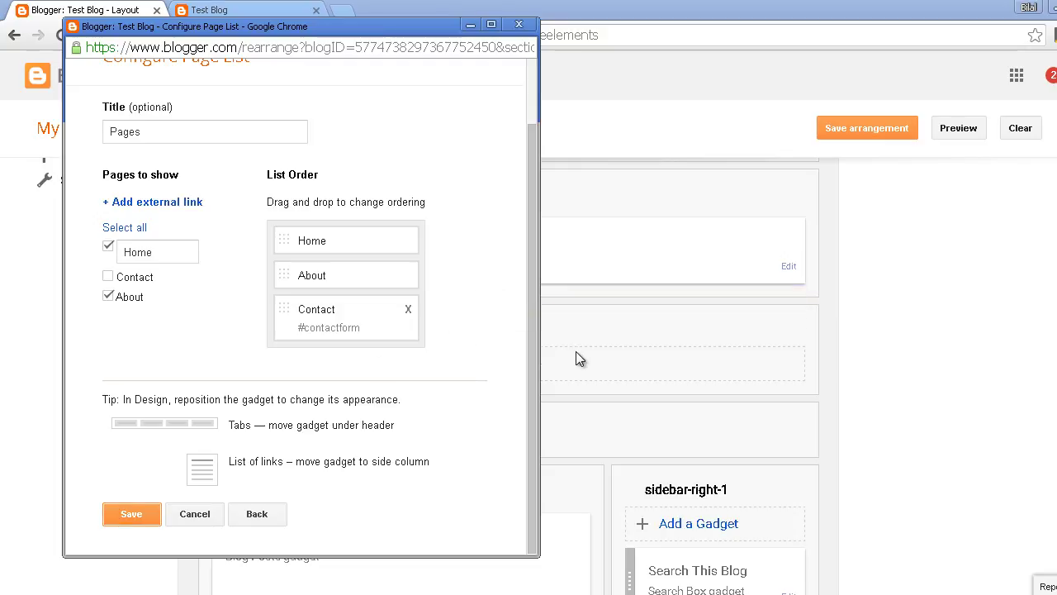
{"action": "left_click", "coordinate": [908, 130]}
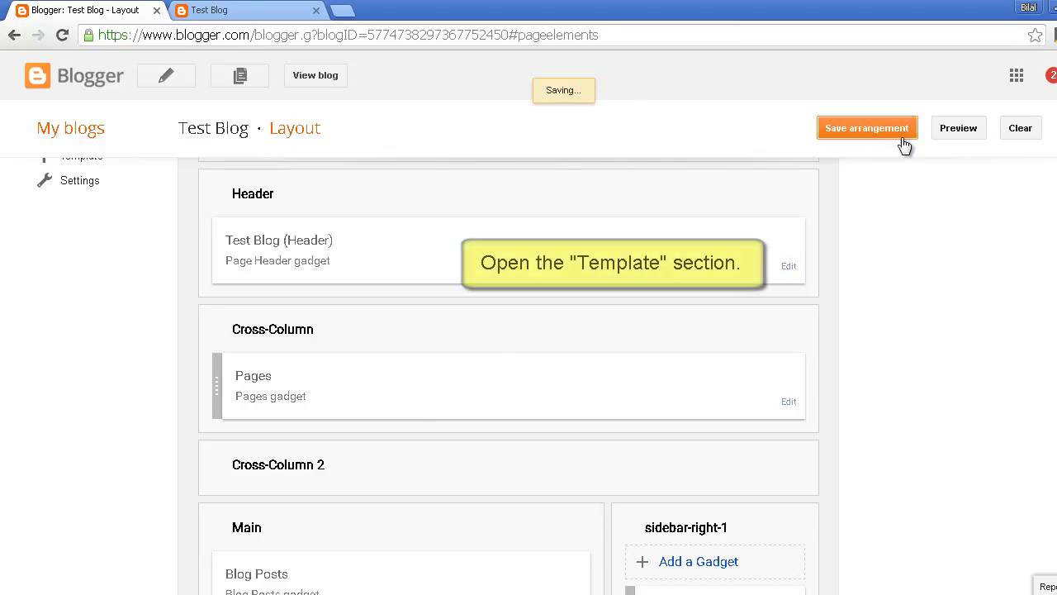
Open the Test Blog template's HTML editor from the Template section.
{"action": "scroll", "coordinate": [508, 372], "scroll_direction": "up", "scroll_amount": 3}
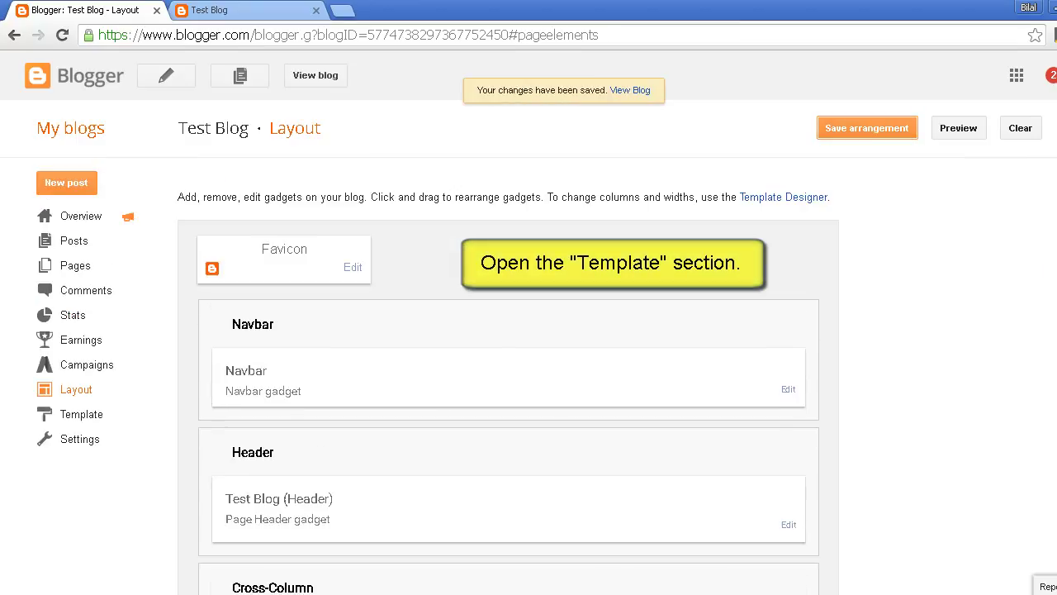
{"action": "left_click", "coordinate": [80, 414]}
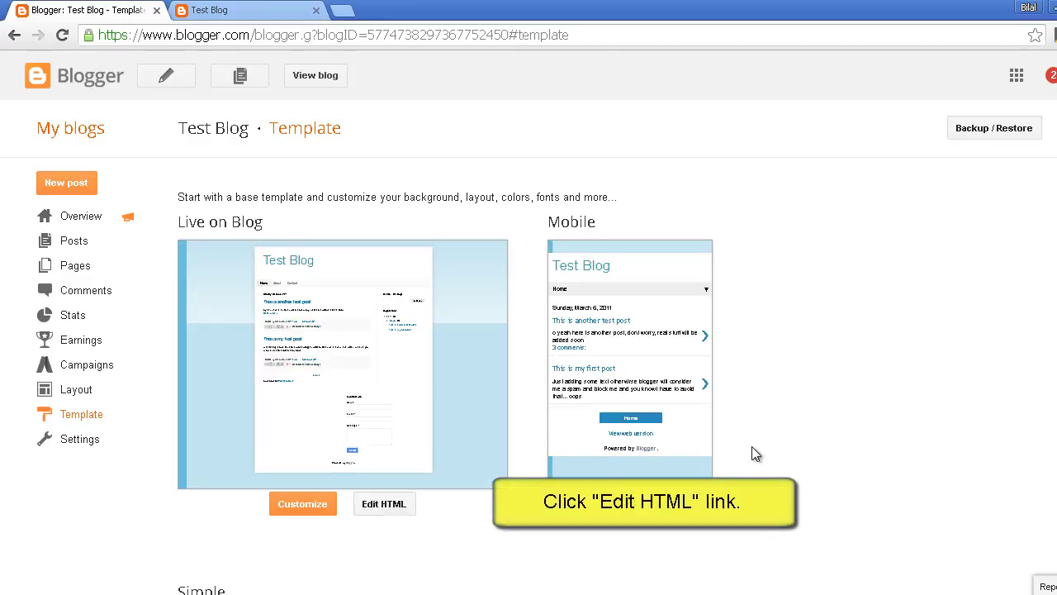
{"action": "left_click", "coordinate": [391, 506]}
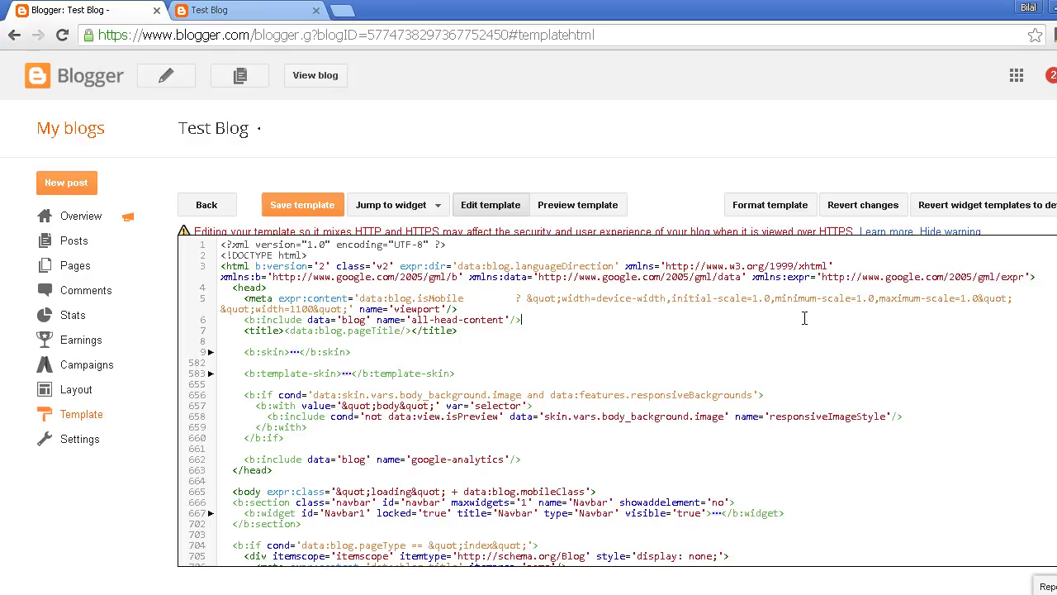
Search the template for 'contactform' and expand the ContactForm1 widget and its main includable block.
{"action": "key", "text": "ctrl+f"}
{"action": "type", "text": "cont"}
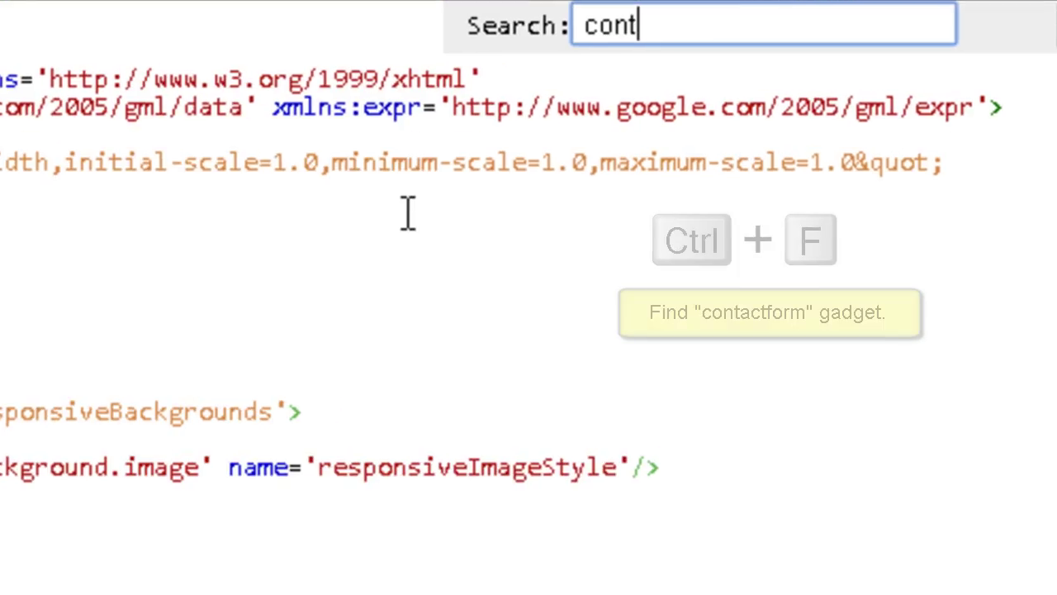
{"action": "type", "text": "actform"}
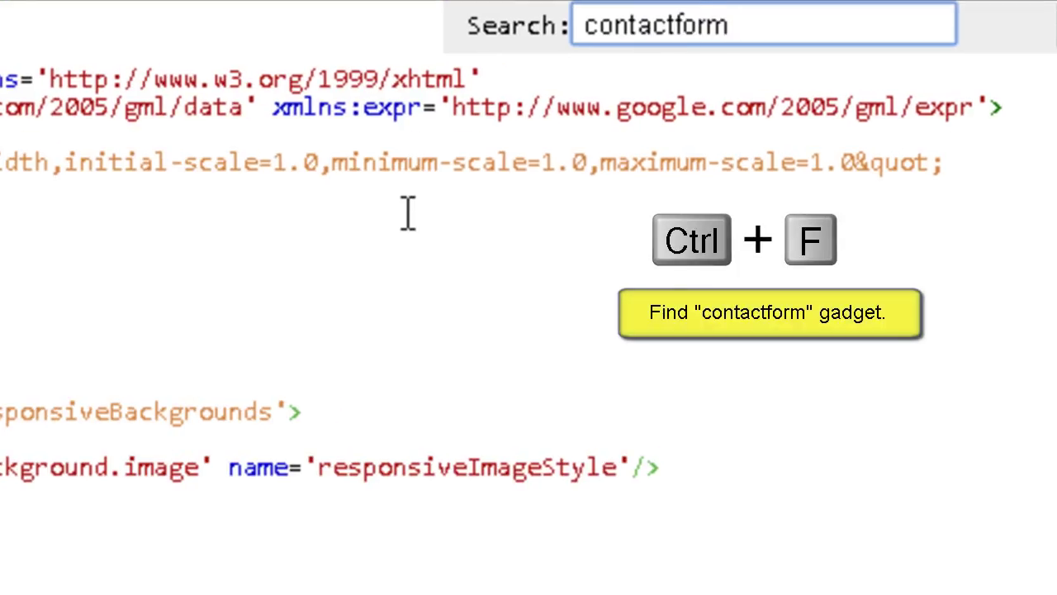
{"action": "key", "text": "Return"}
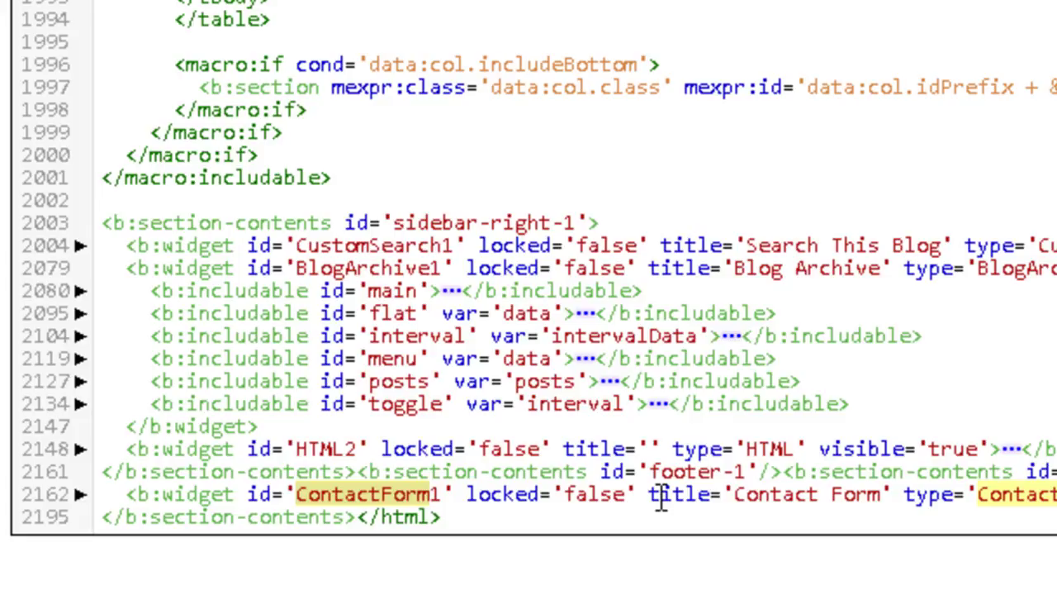
{"action": "left_click", "coordinate": [79, 493]}
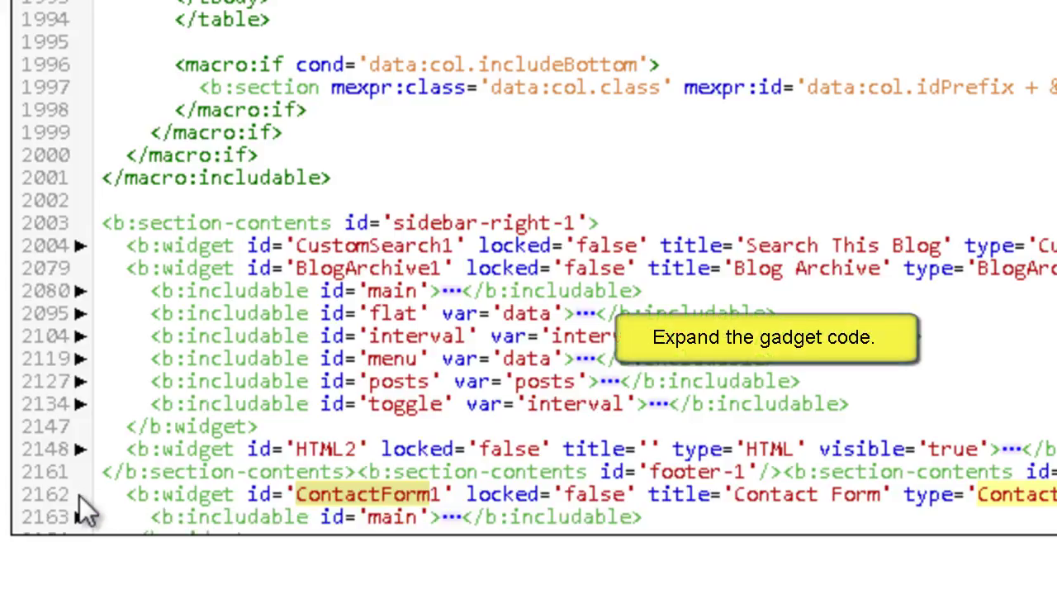
{"action": "scroll", "coordinate": [528, 330], "scroll_direction": "down", "scroll_amount": 1}
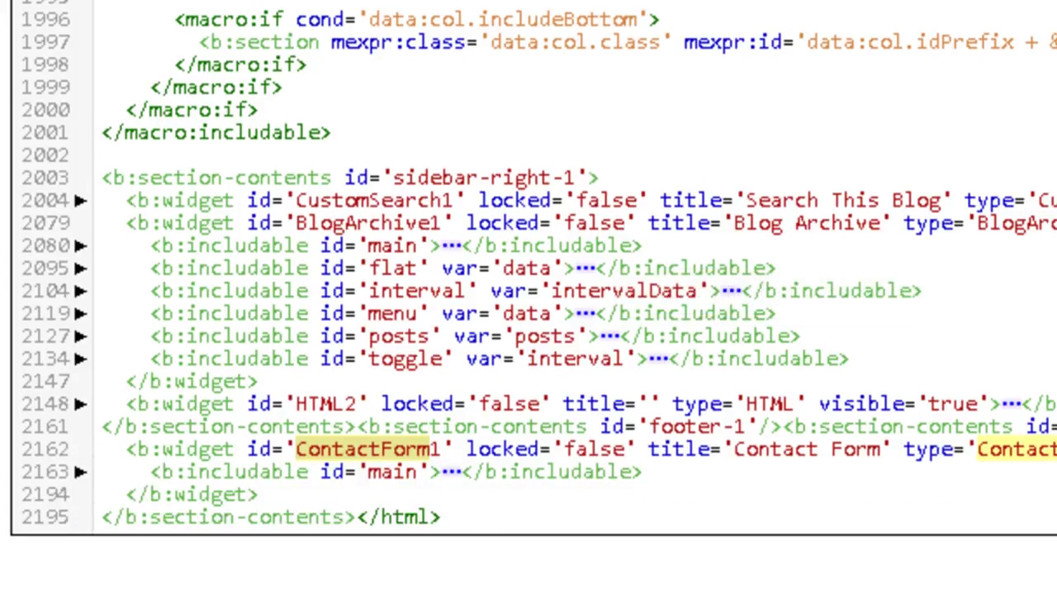
{"action": "left_click", "coordinate": [79, 471]}
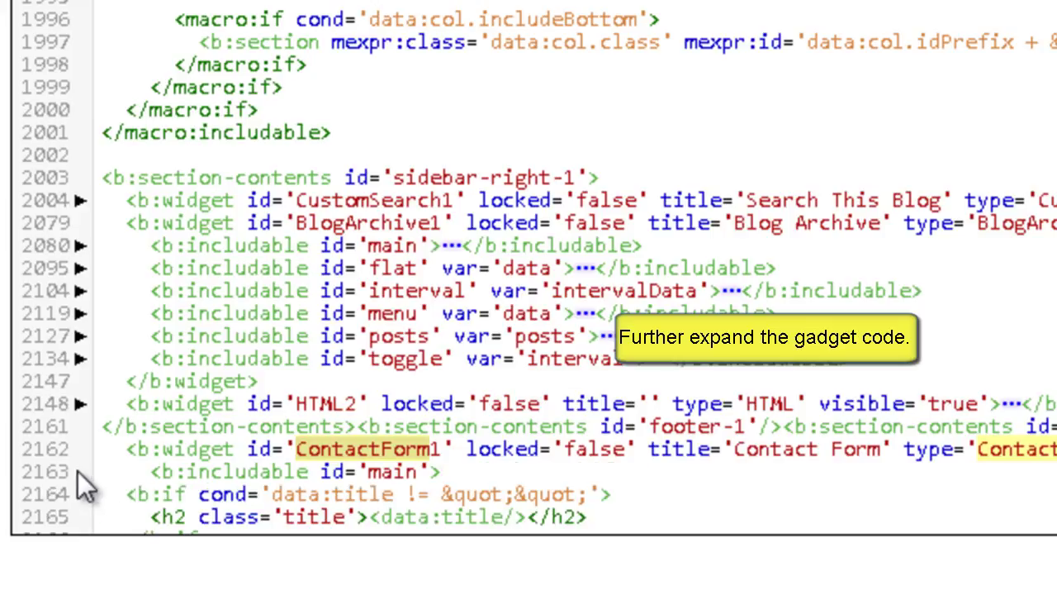
{"action": "scroll", "coordinate": [529, 273], "scroll_direction": "down", "scroll_amount": 3}
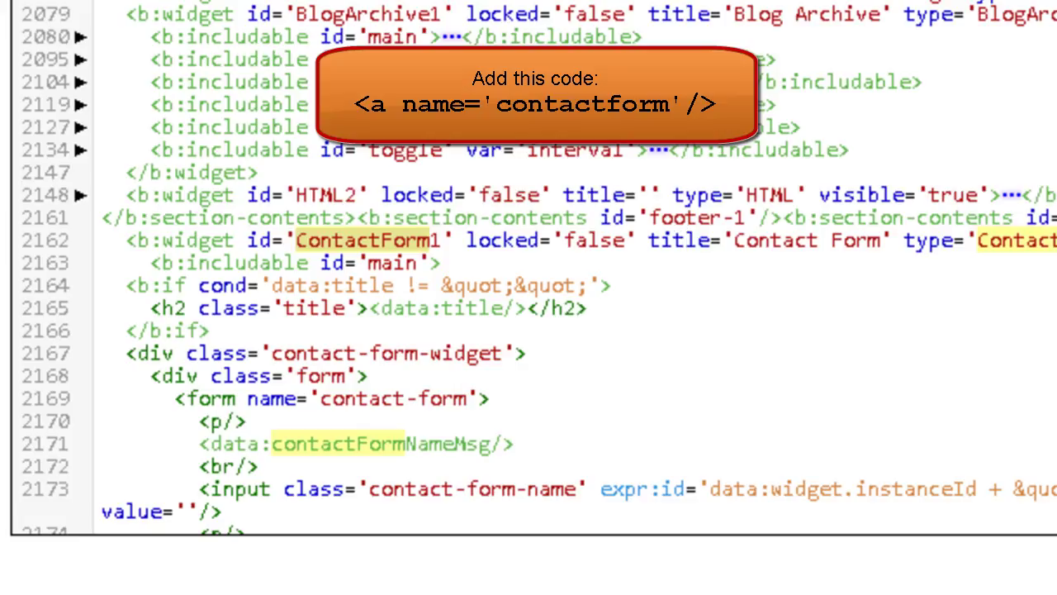
Insert <a name='contactform'/> on a new line after line 2163 and save the template.
{"action": "left_click", "coordinate": [584, 264]}
{"action": "key", "text": "Return"}
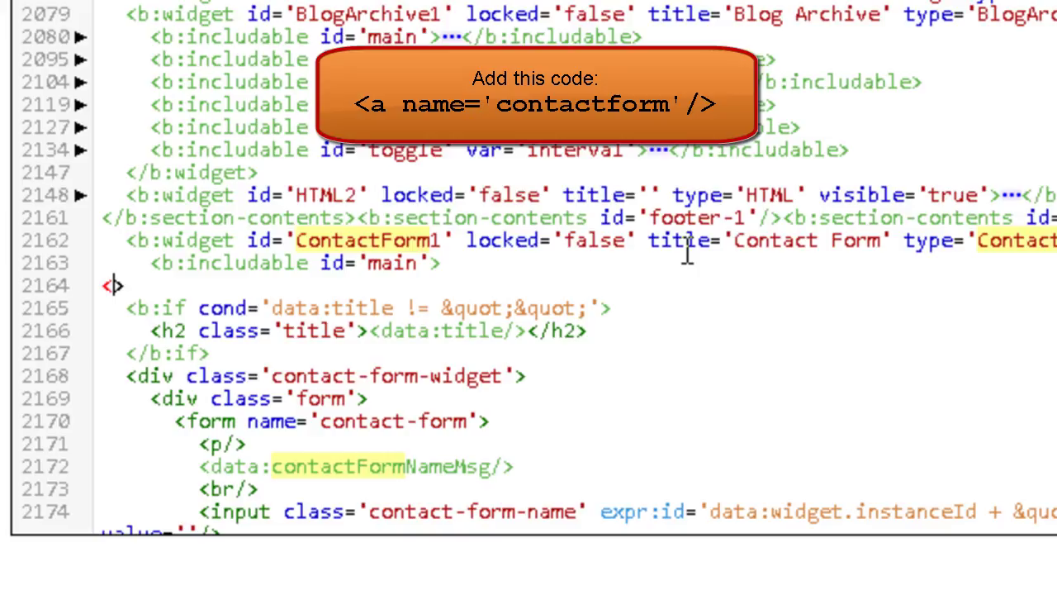
{"action": "type", "text": "<a name"}
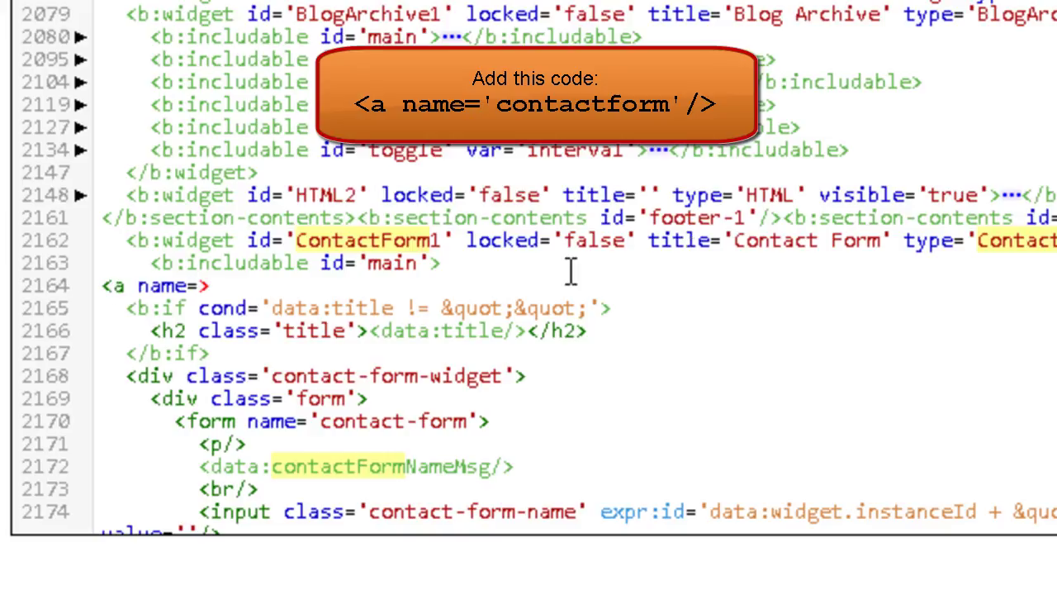
{"action": "type", "text": "='"}
{"action": "type", "text": "contact"}
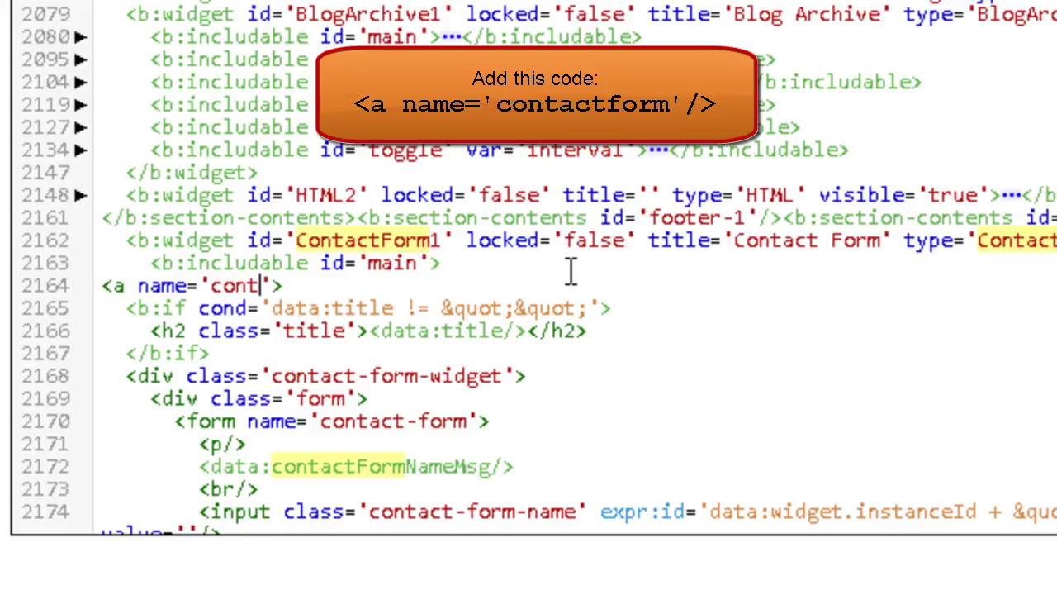
{"action": "type", "text": "form'"}
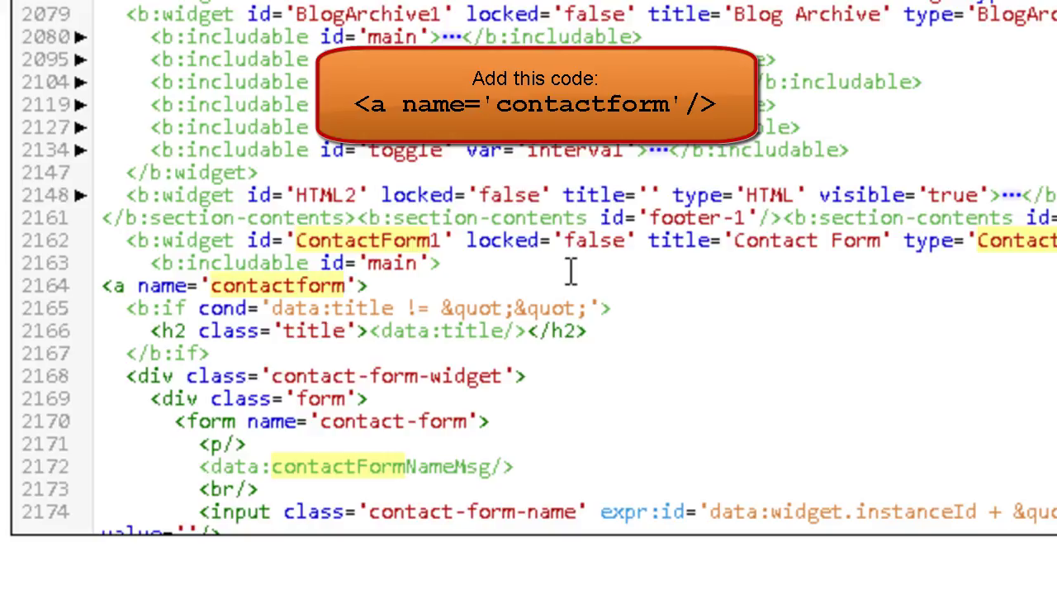
{"action": "type", "text": "/"}
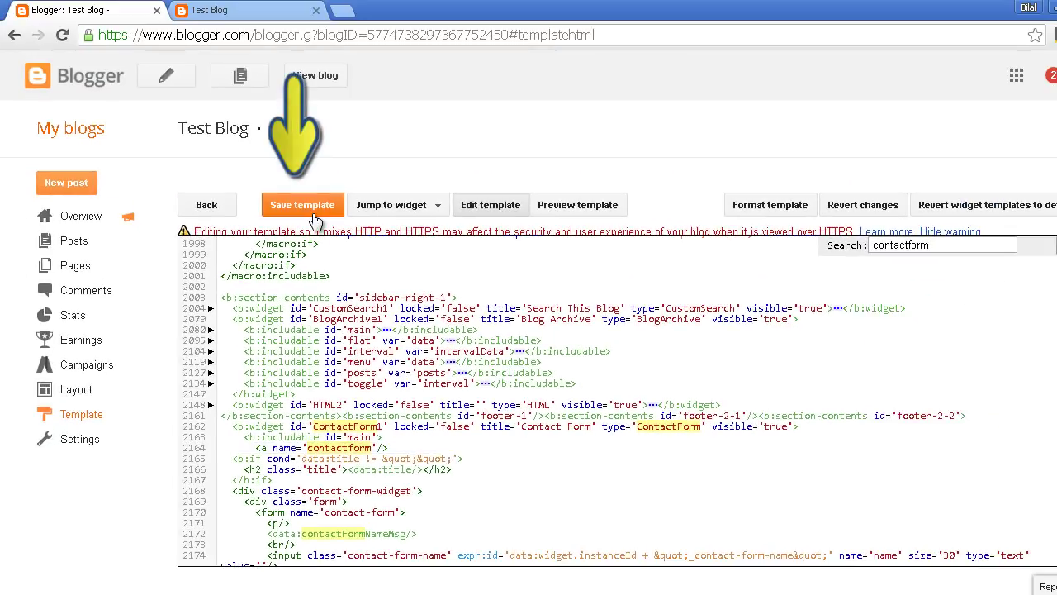
{"action": "left_click", "coordinate": [297, 207]}
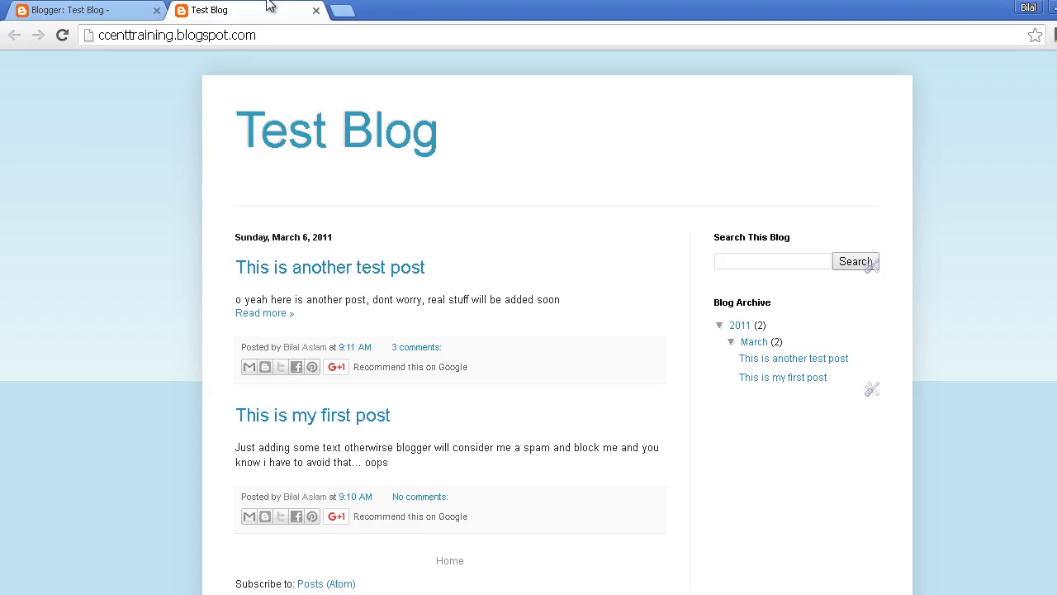
Reload the blog, open the About page, and use the Contact tab to jump to the footer form.
{"action": "left_click", "coordinate": [70, 33]}
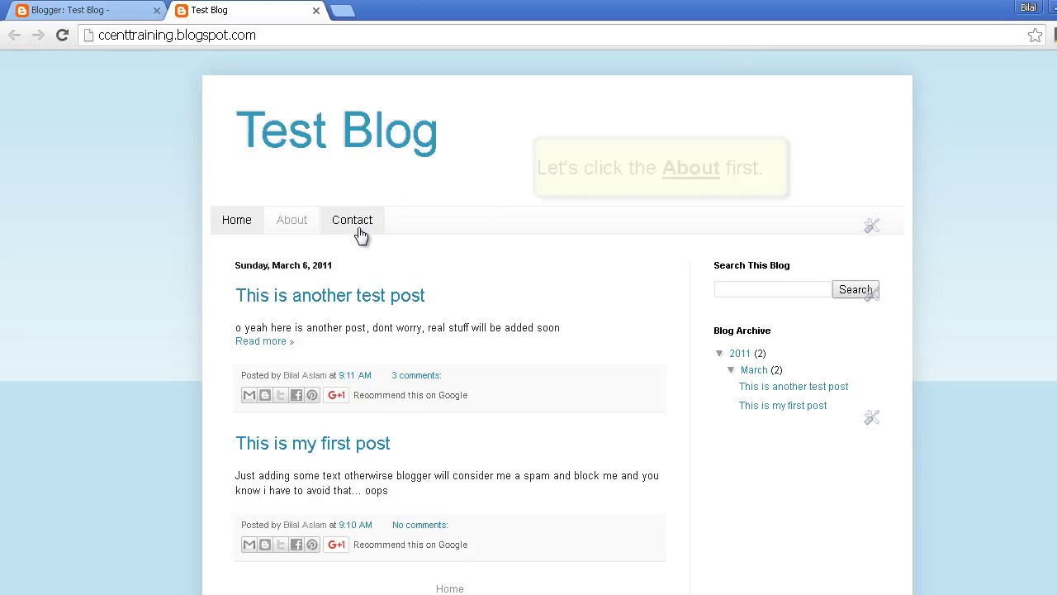
{"action": "left_click", "coordinate": [308, 225]}
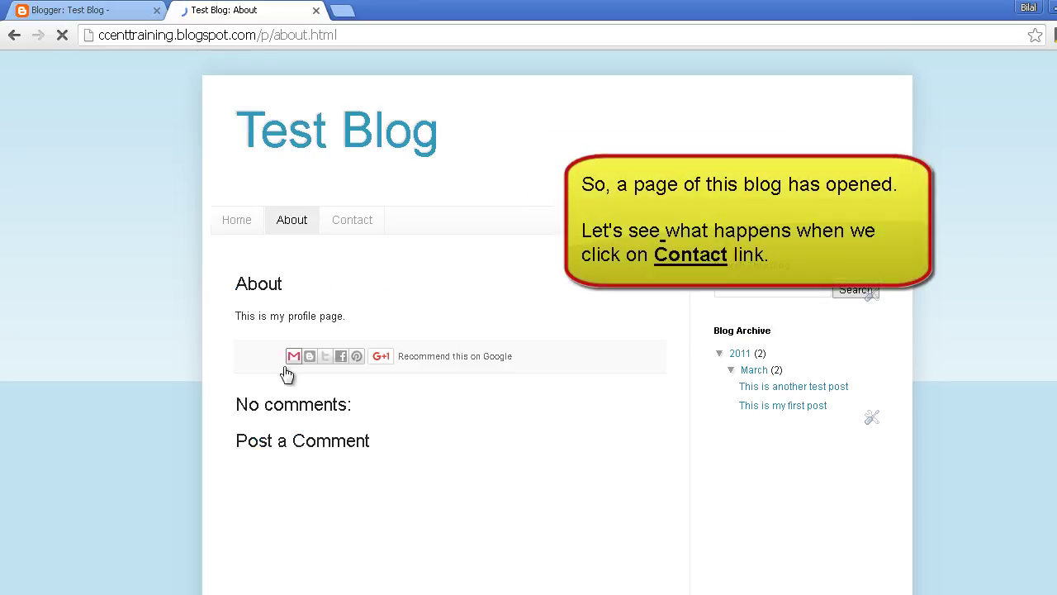
{"action": "left_click", "coordinate": [355, 223]}
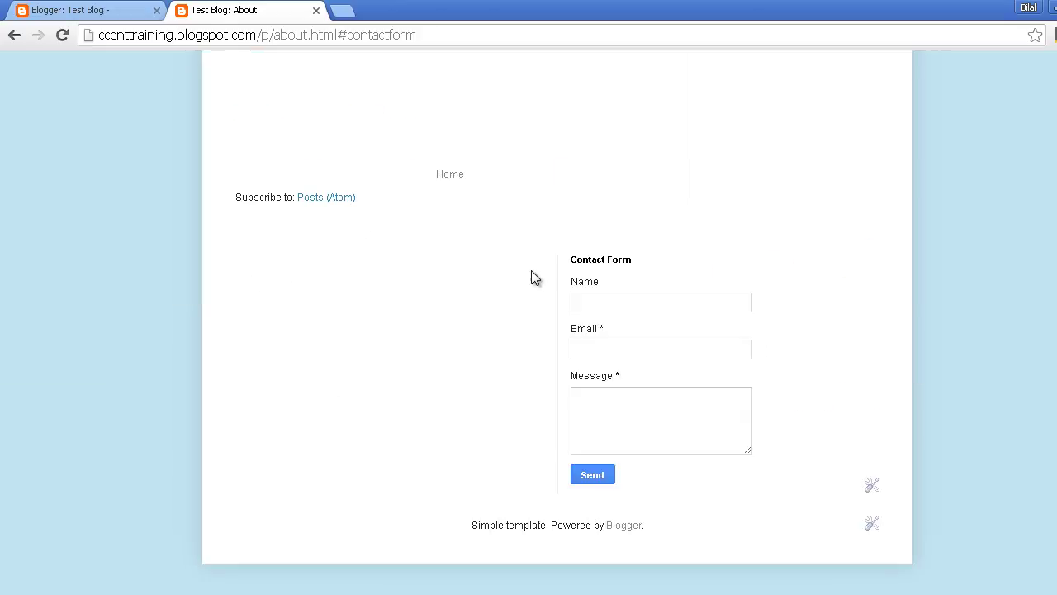
Click through the Contact Form's Name, Email and Message fields, ending in Name.
{"action": "left_click", "coordinate": [604, 299]}
{"action": "left_click", "coordinate": [609, 334]}
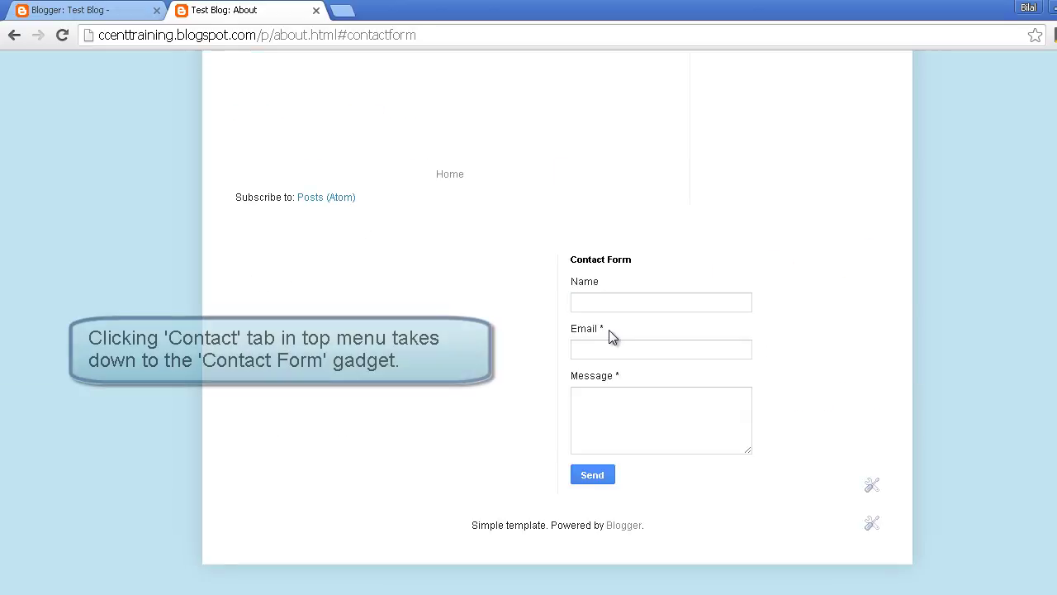
{"action": "left_click", "coordinate": [611, 348]}
{"action": "left_click", "coordinate": [633, 411]}
{"action": "left_click", "coordinate": [608, 276]}
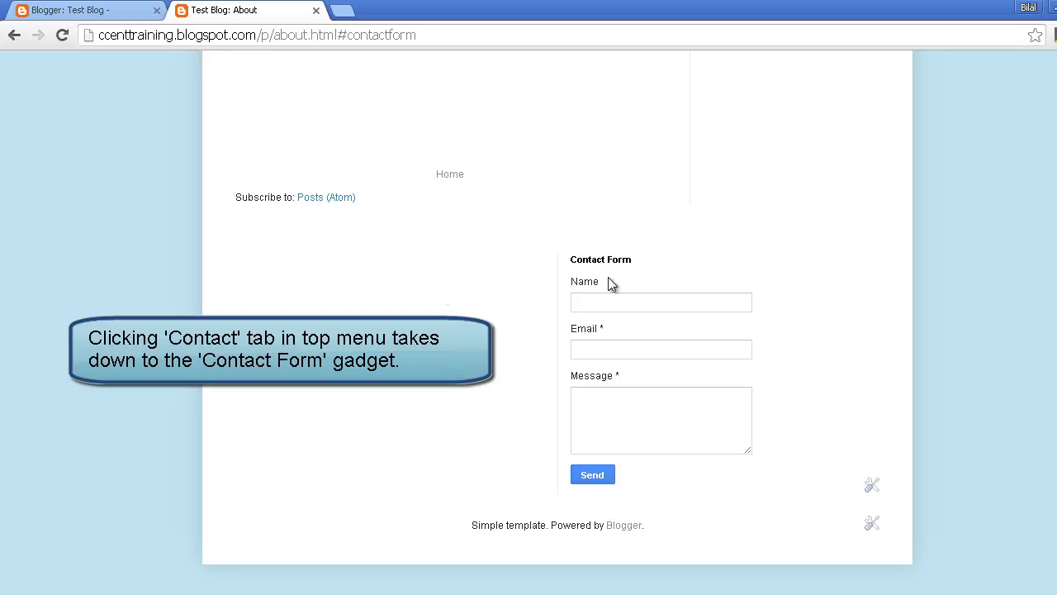
{"action": "left_click", "coordinate": [621, 303]}
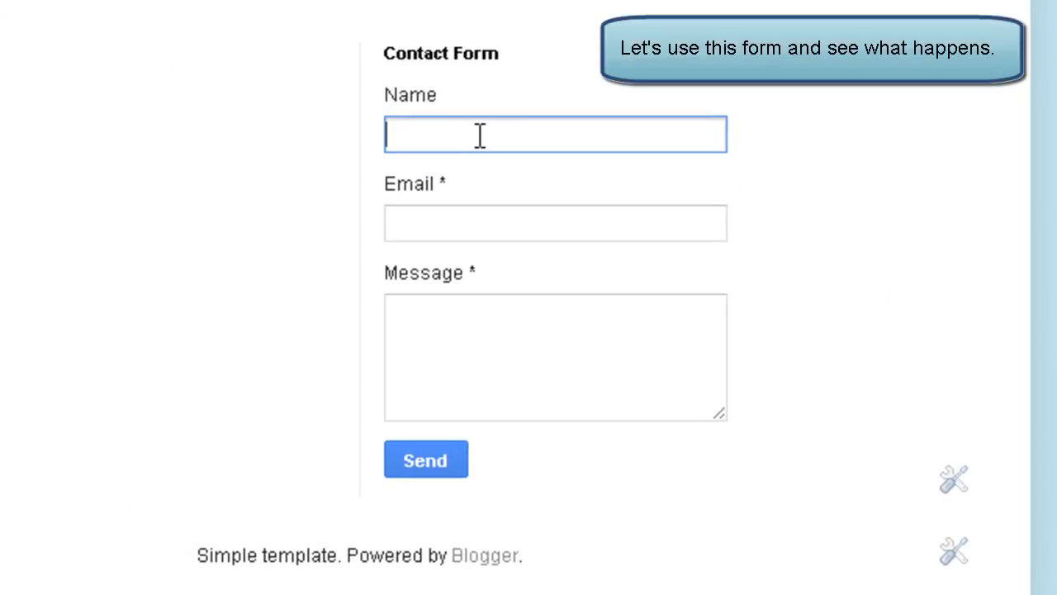
Fill the Contact Form with a sender name, e-mail and 'This is the first message from contact form.' and send it.
{"action": "type", "text": "Bilal"}
{"action": "key", "text": "Tab"}
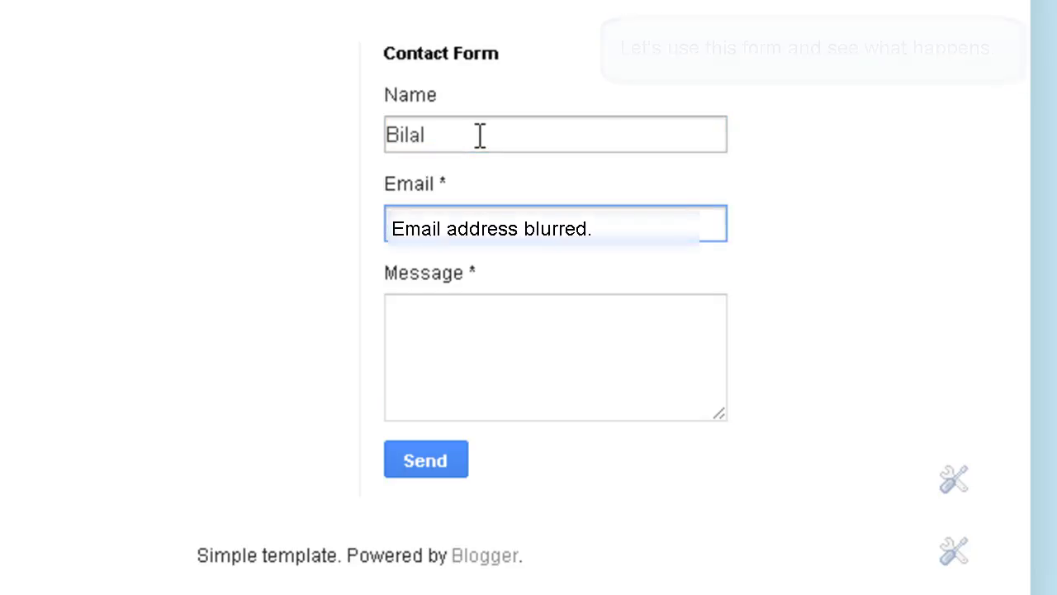
{"action": "key", "text": "Tab"}
{"action": "type", "text": "This is the first message from contact form."}
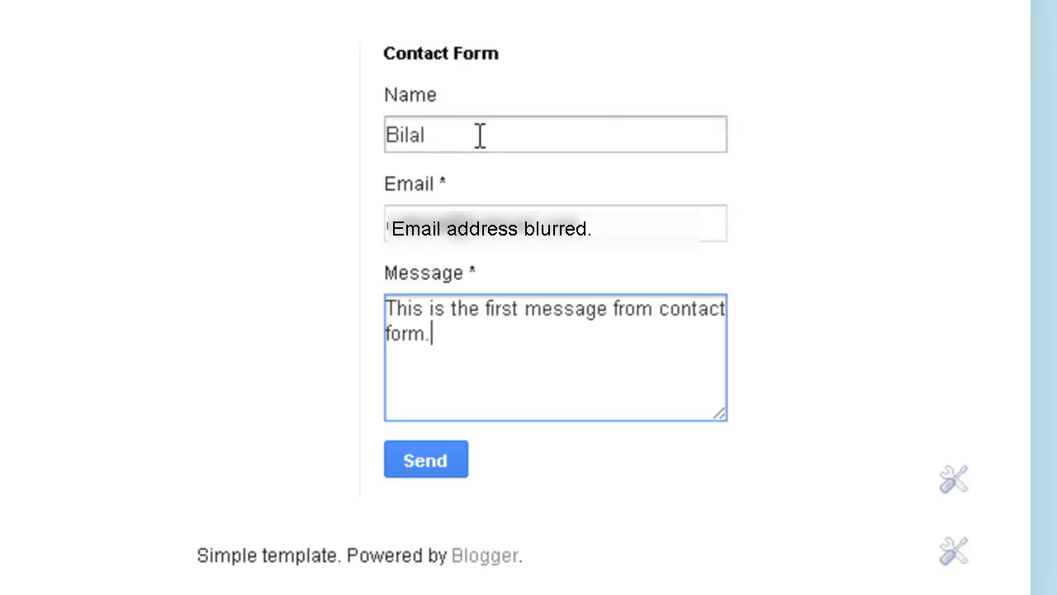
{"action": "left_click", "coordinate": [422, 463]}
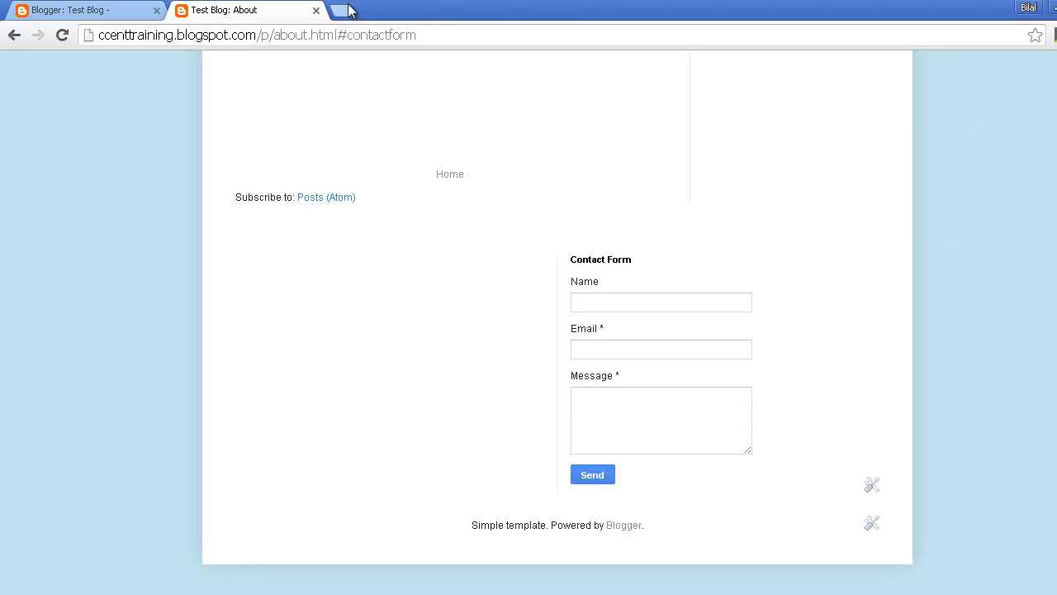
In a new Gmail tab, open the Blogger Contact Form email from the Social category.
{"action": "left_click", "coordinate": [348, 10]}
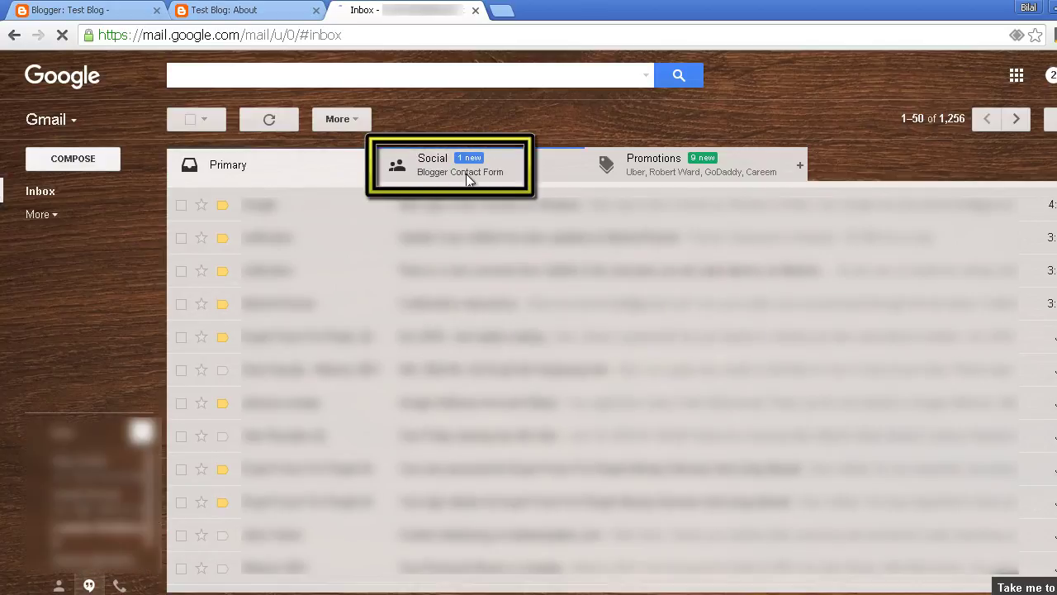
{"action": "left_click", "coordinate": [502, 178]}
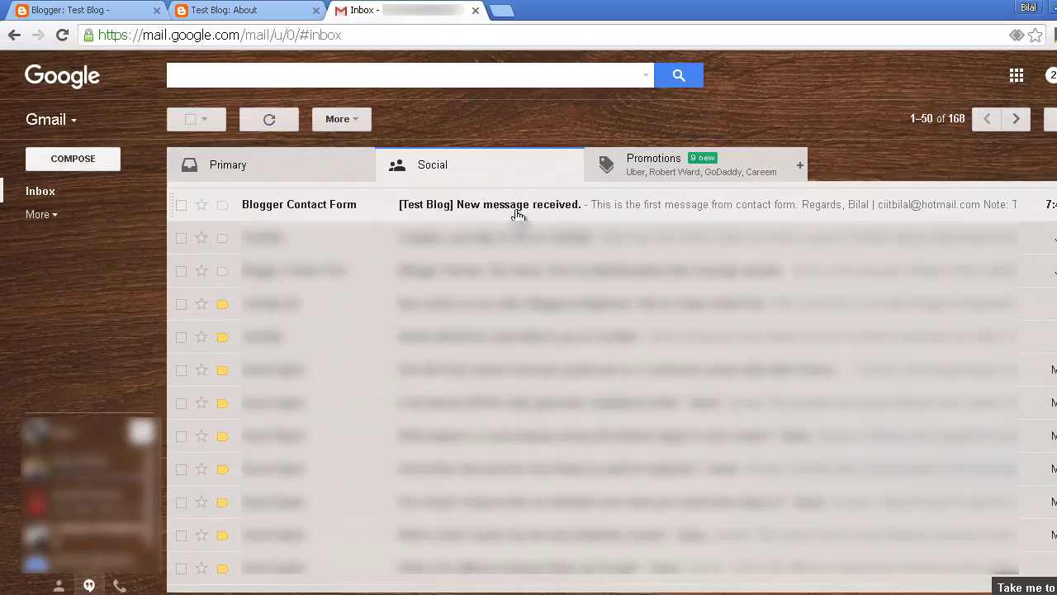
{"action": "left_click", "coordinate": [518, 213]}
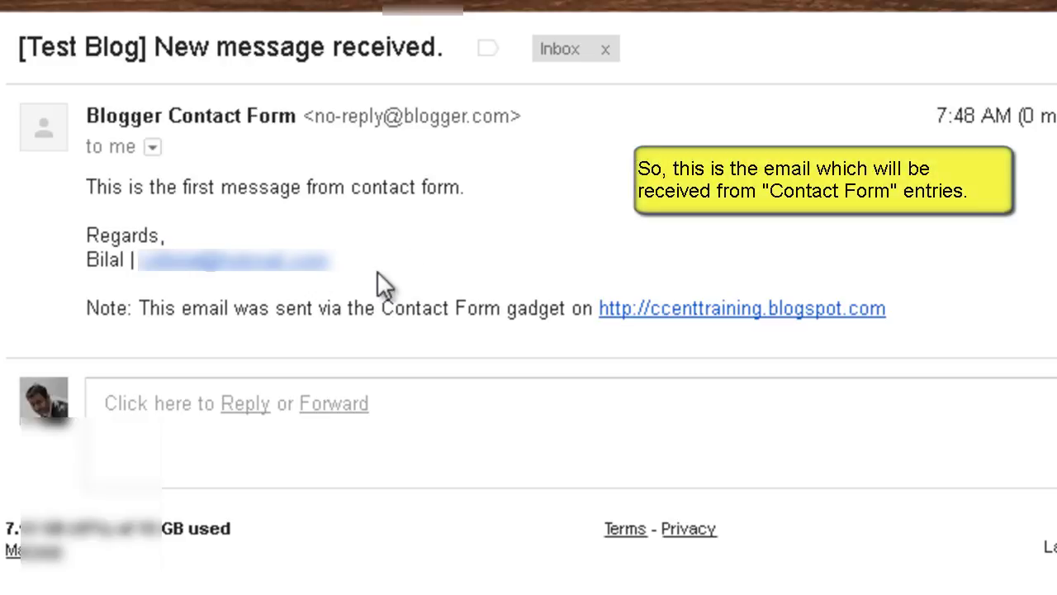
Highlight the received message line and the Contact Form gadget note to confirm the test entry.
{"action": "triple_click", "coordinate": [416, 176]}
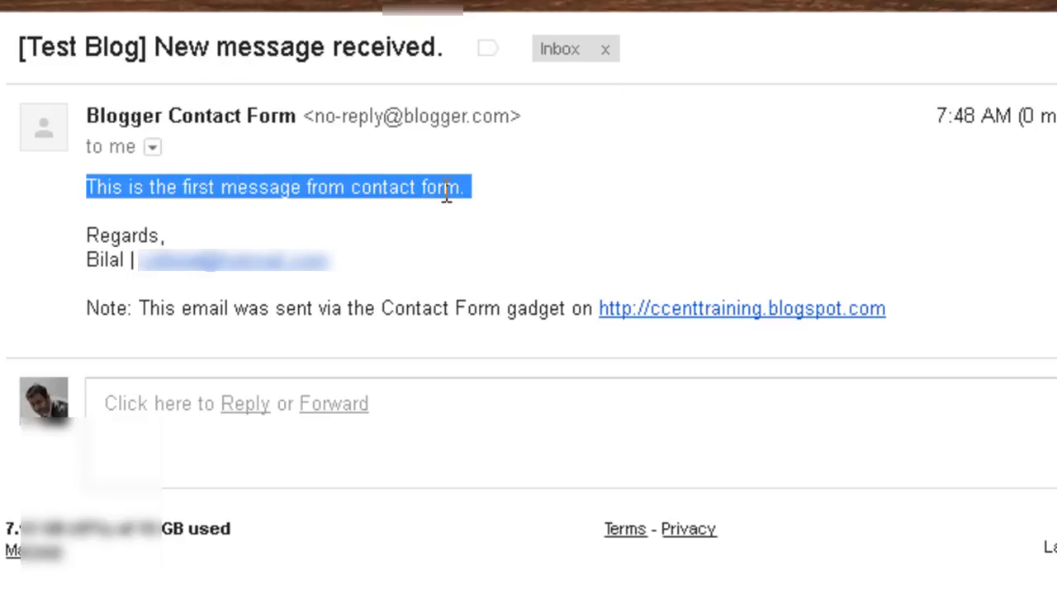
{"action": "left_click", "coordinate": [446, 193]}
{"action": "triple_click", "coordinate": [498, 317]}
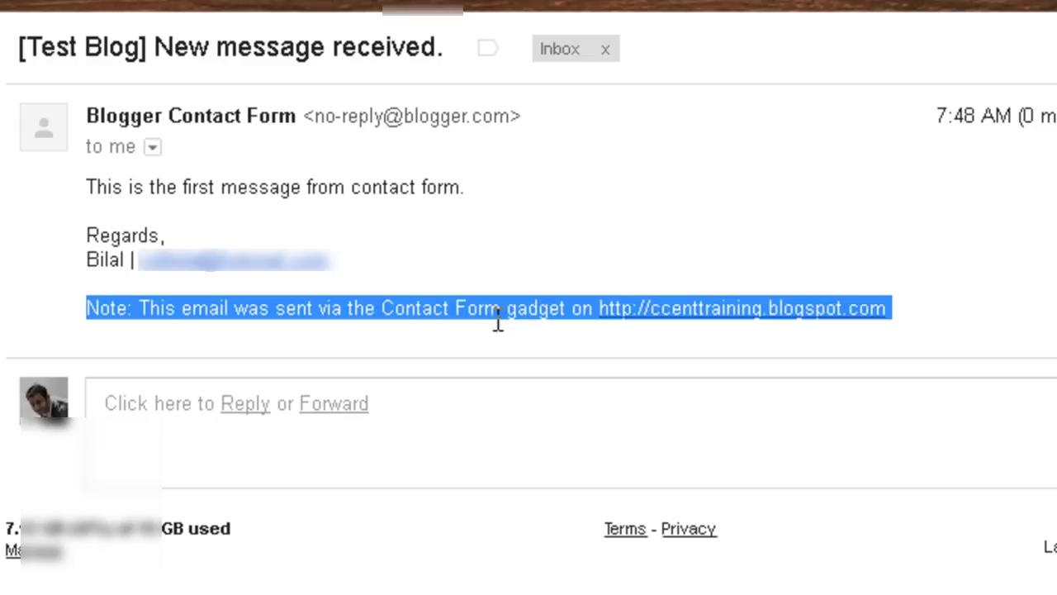
{"action": "left_click", "coordinate": [542, 282]}
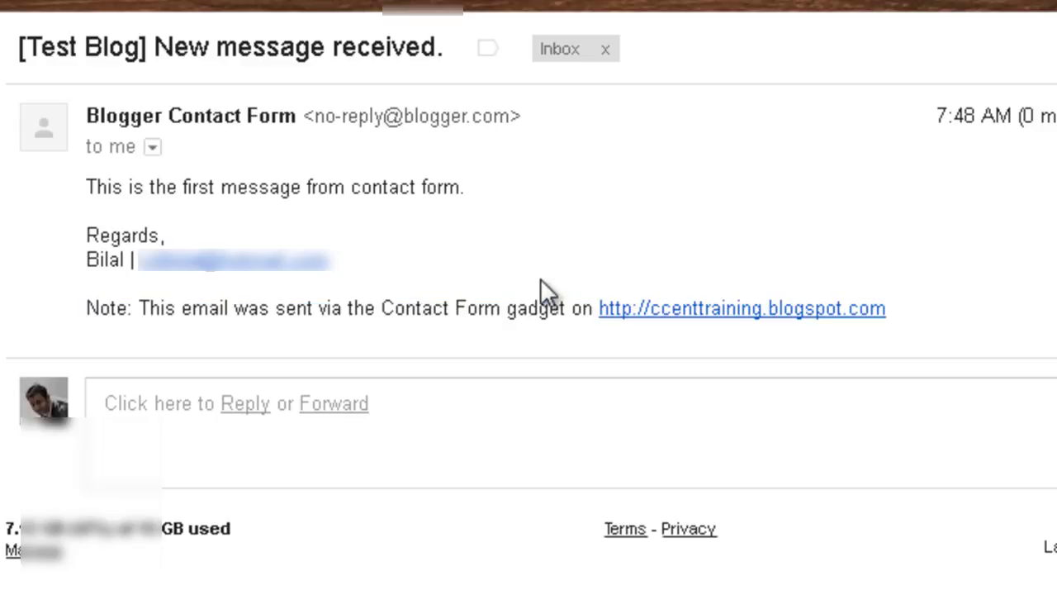